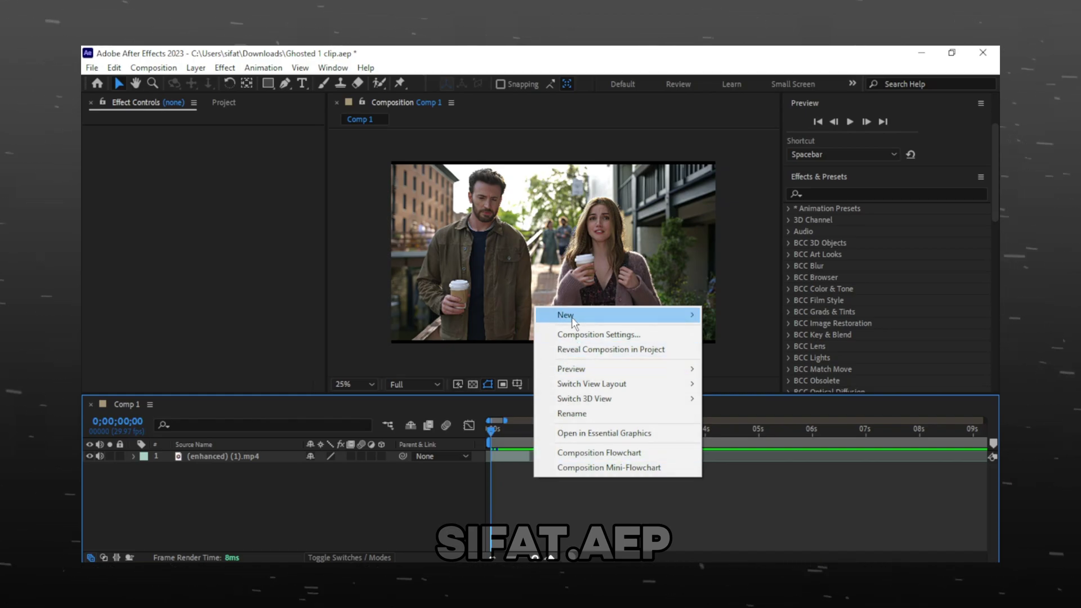
Add a new adjustment layer to Comp 1 and apply the Looks effect to it
mouse_move(573, 318)
left_click(793, 420)
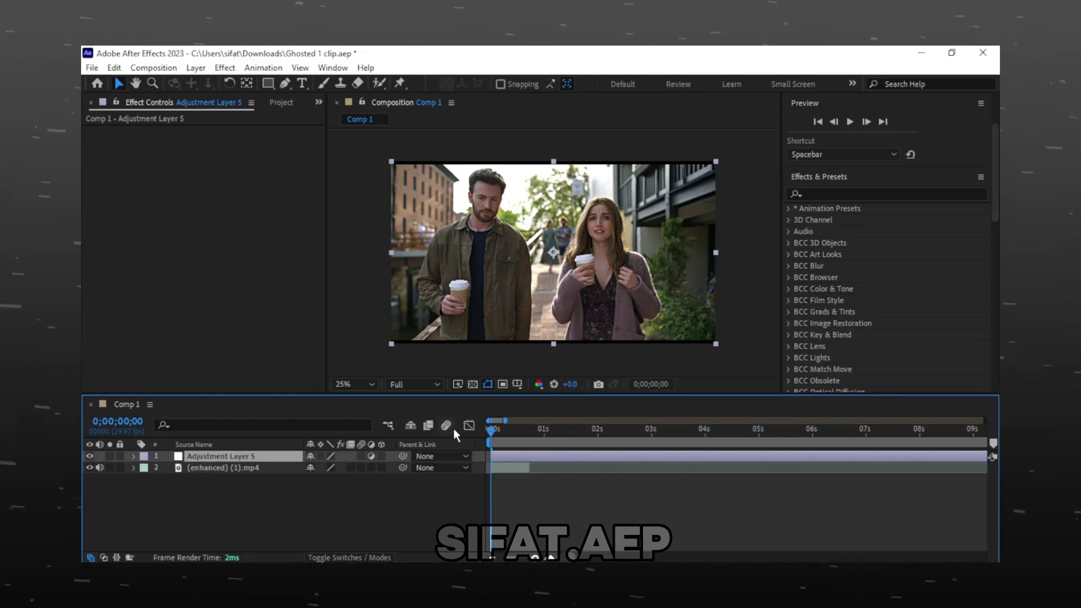
key("ctrl+space")
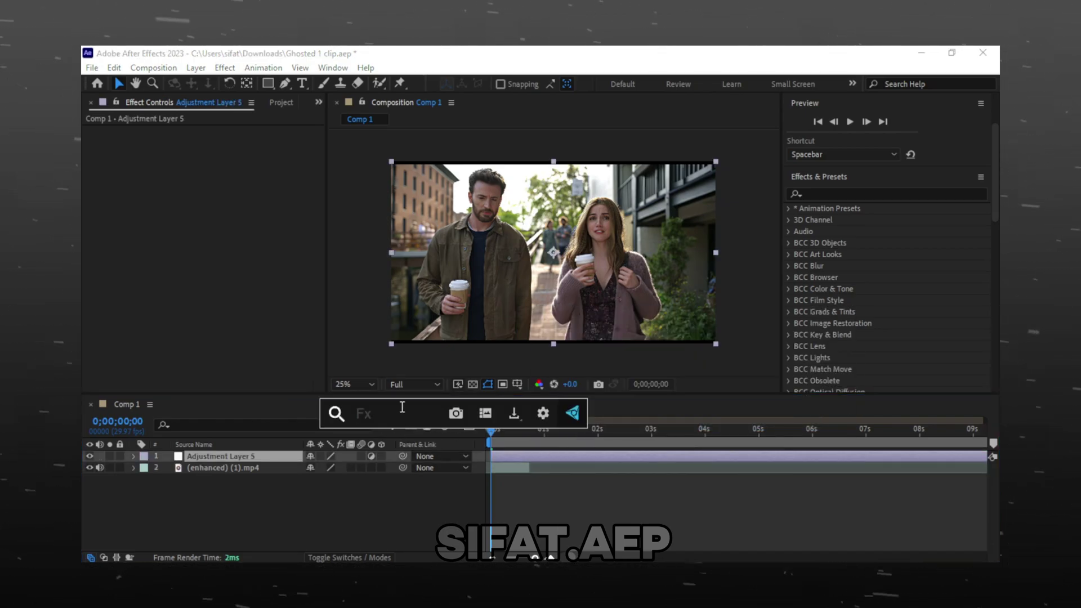
type("looks")
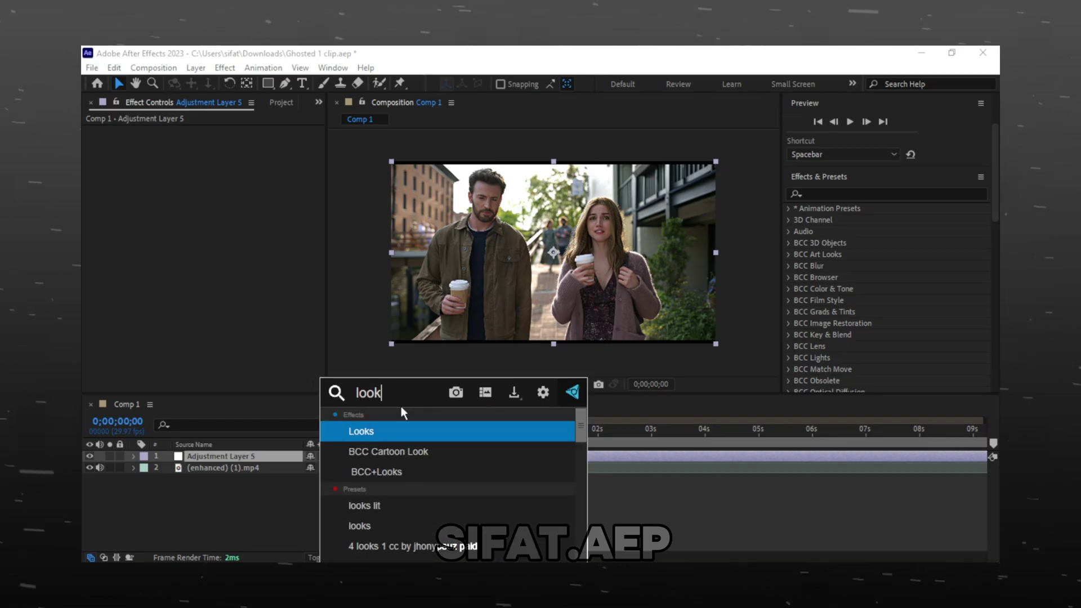
left_click(388, 430)
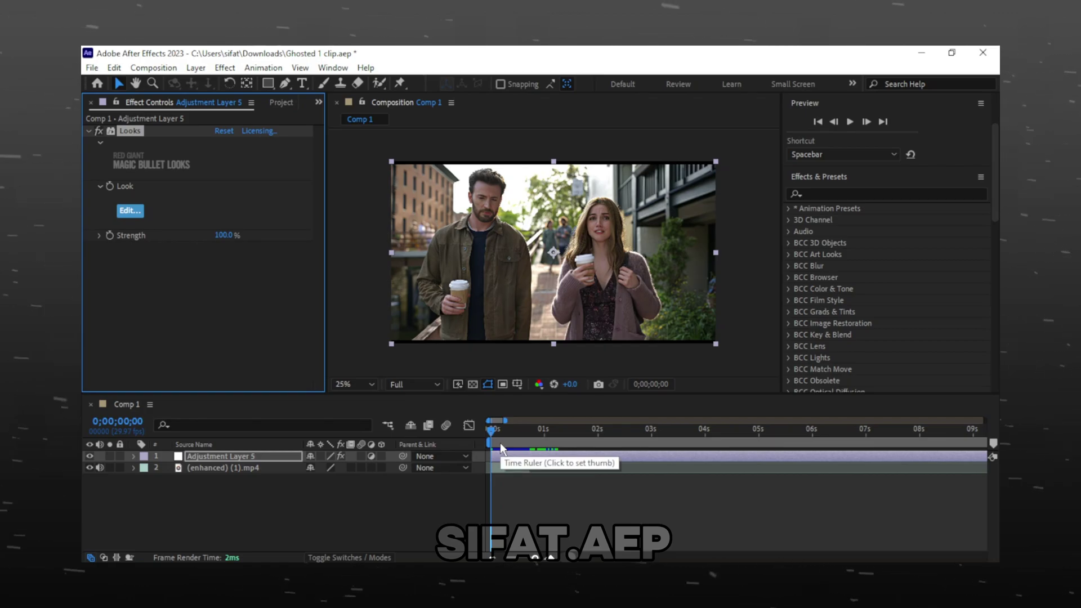
Apply BCC Unsharp Mask to the adjustment layer
key("ctrl+space")
type("b")
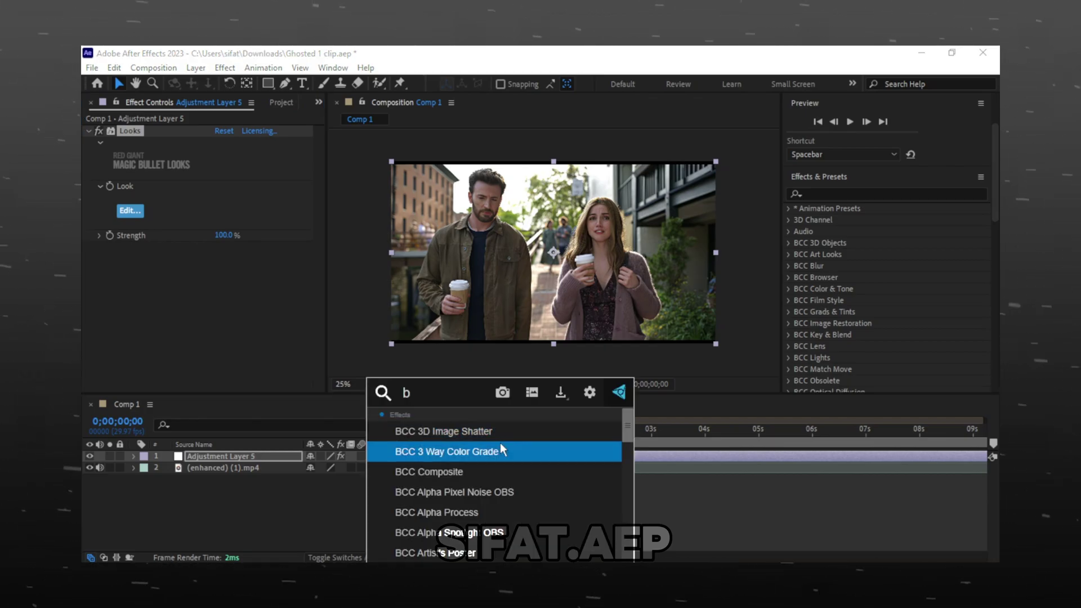
type("cc un")
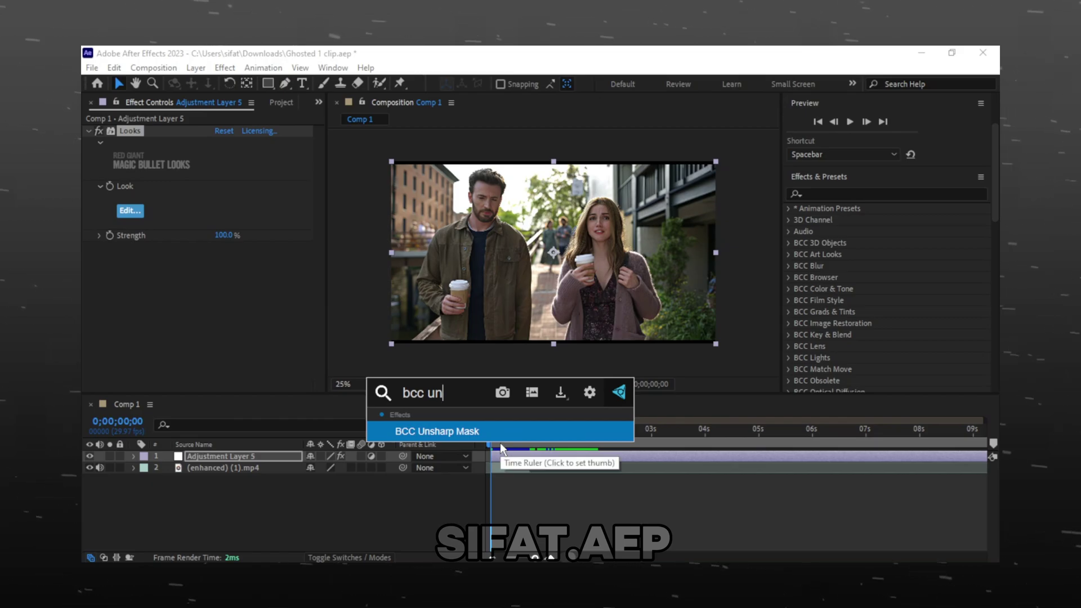
key("Return")
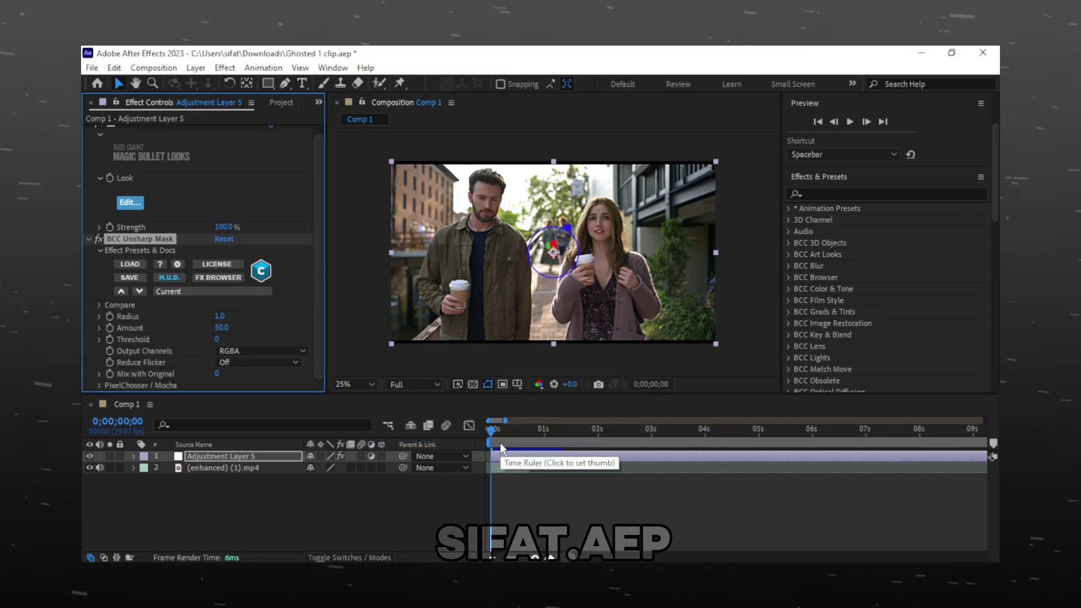
Apply S_Sharpen to the adjustment layer
key("ctrl+space")
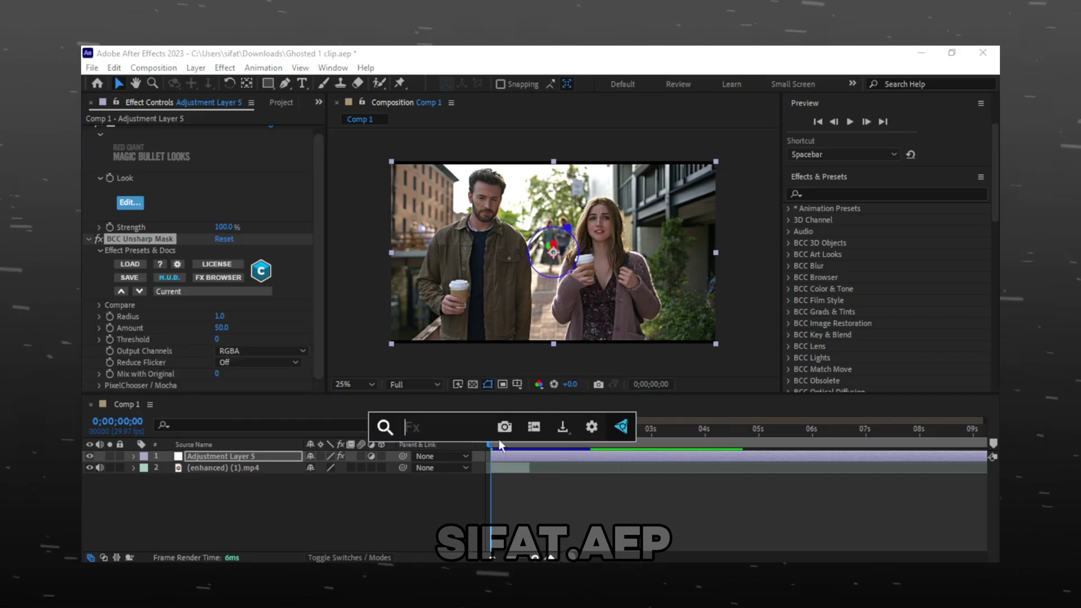
type("s")
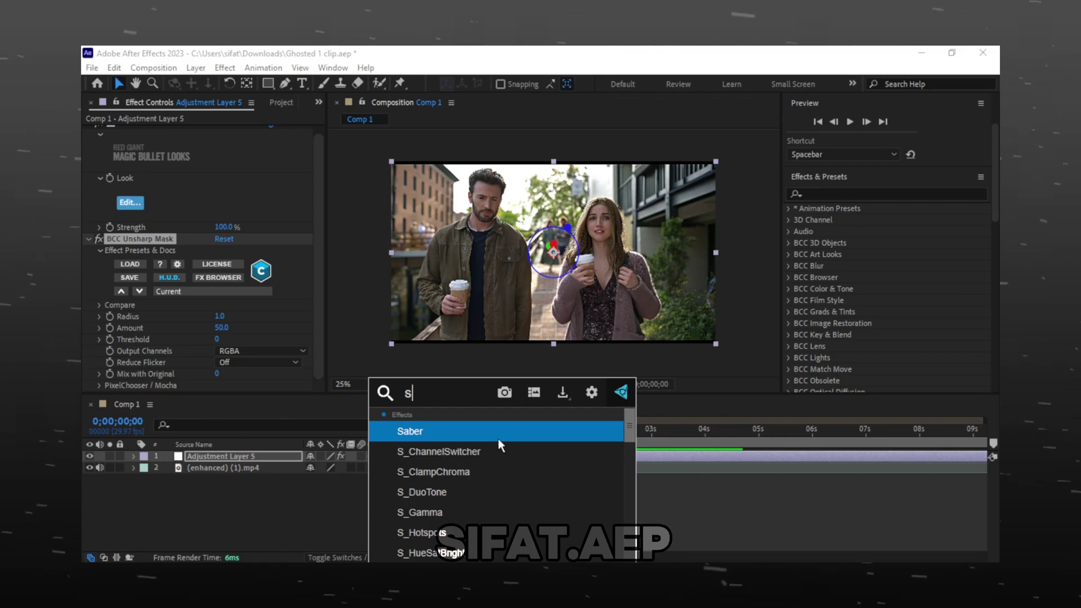
type("_shar")
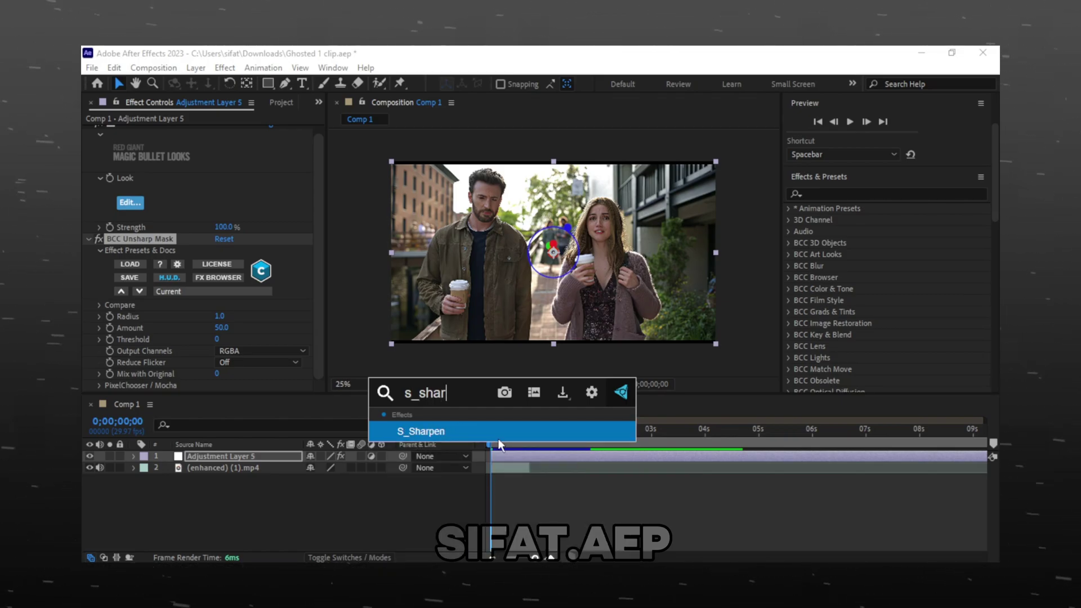
key("Return")
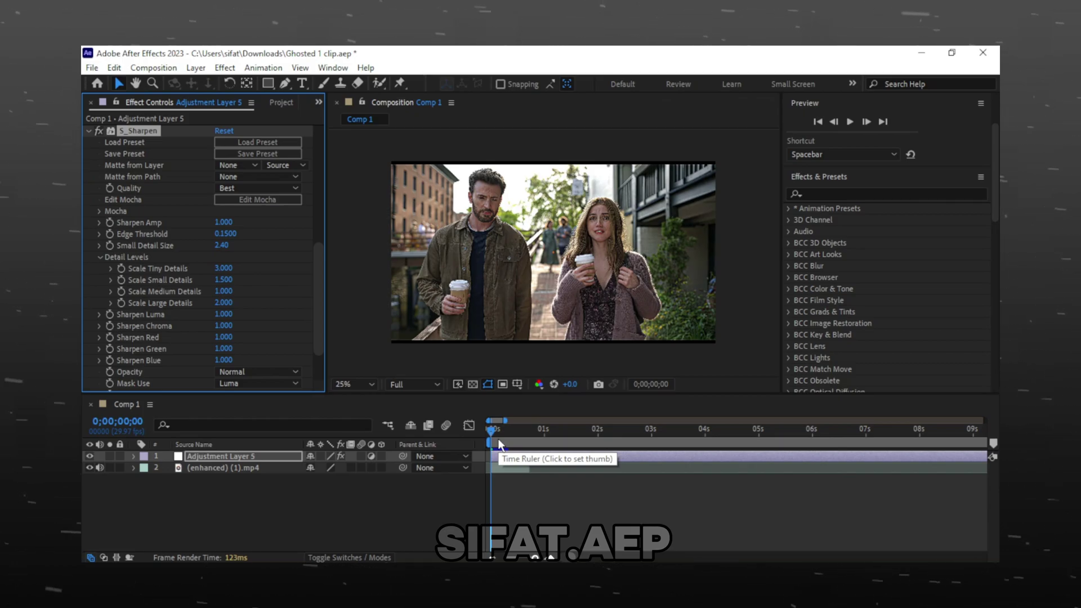
key("s")
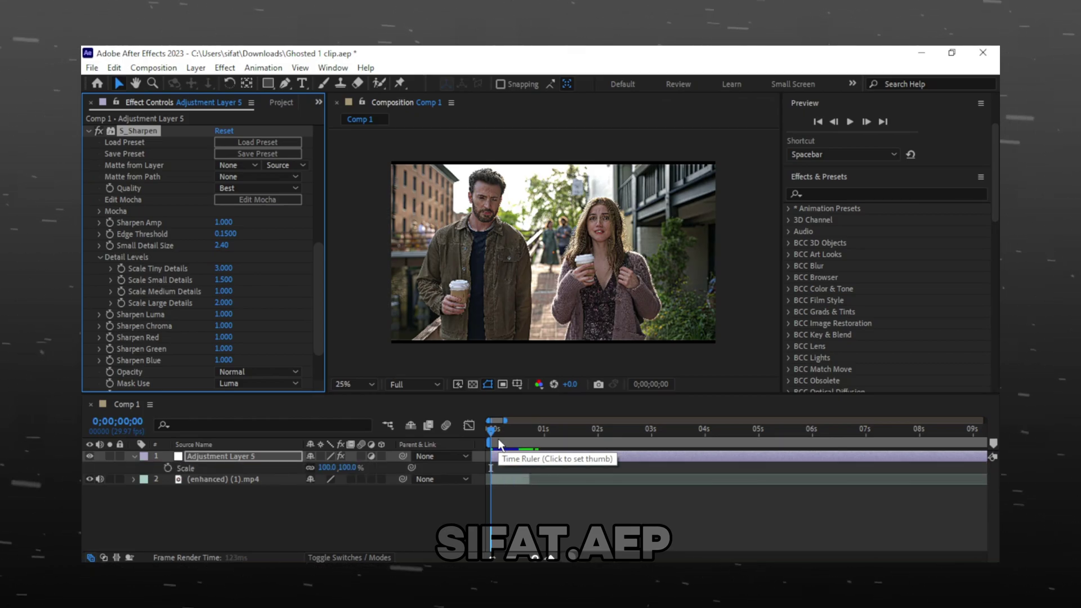
Apply S_Glow to the adjustment layer
key("ctrl+space")
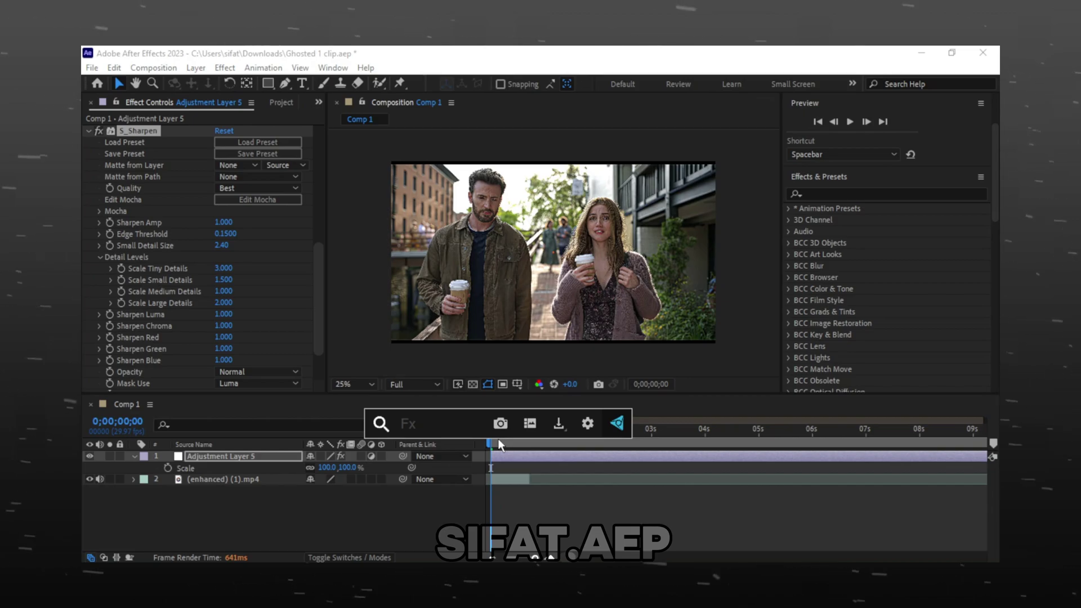
type("s")
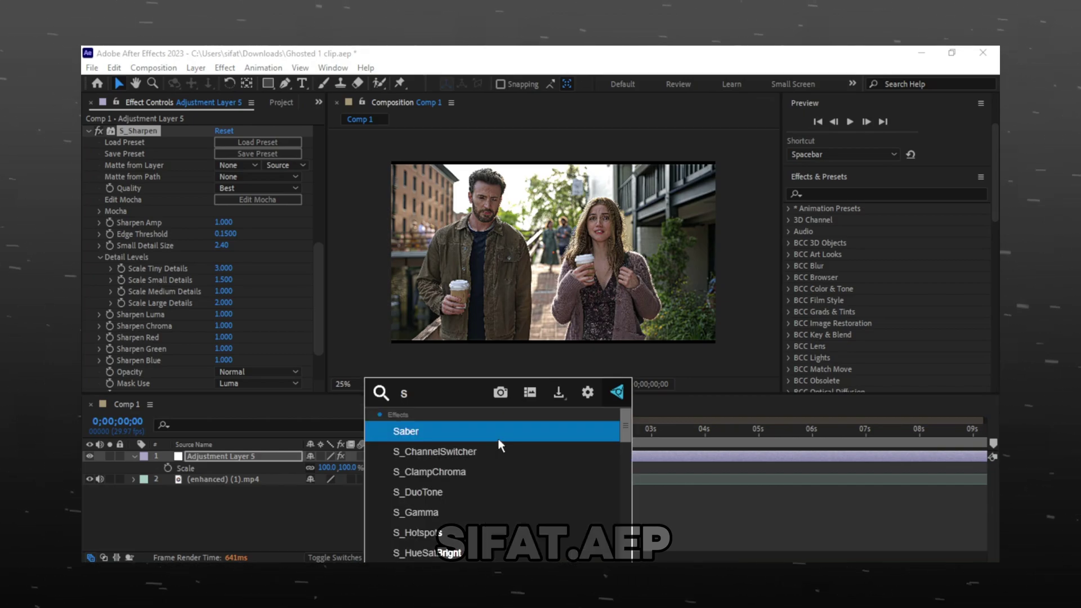
type("_glow")
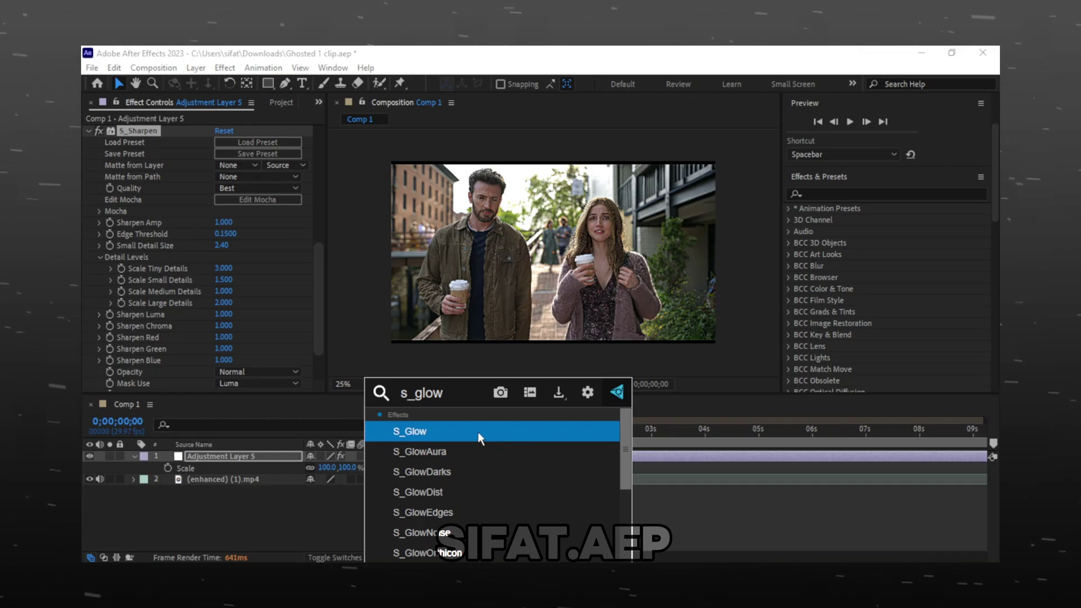
left_click(478, 431)
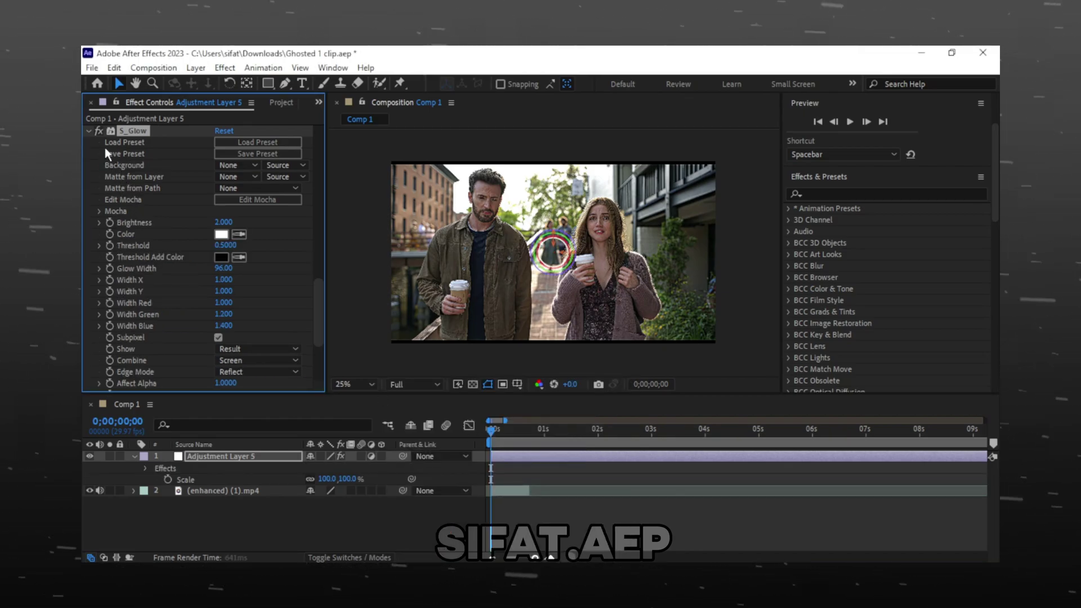
scroll(124, 180, "down", 10)
scroll(99, 181, "up", 5)
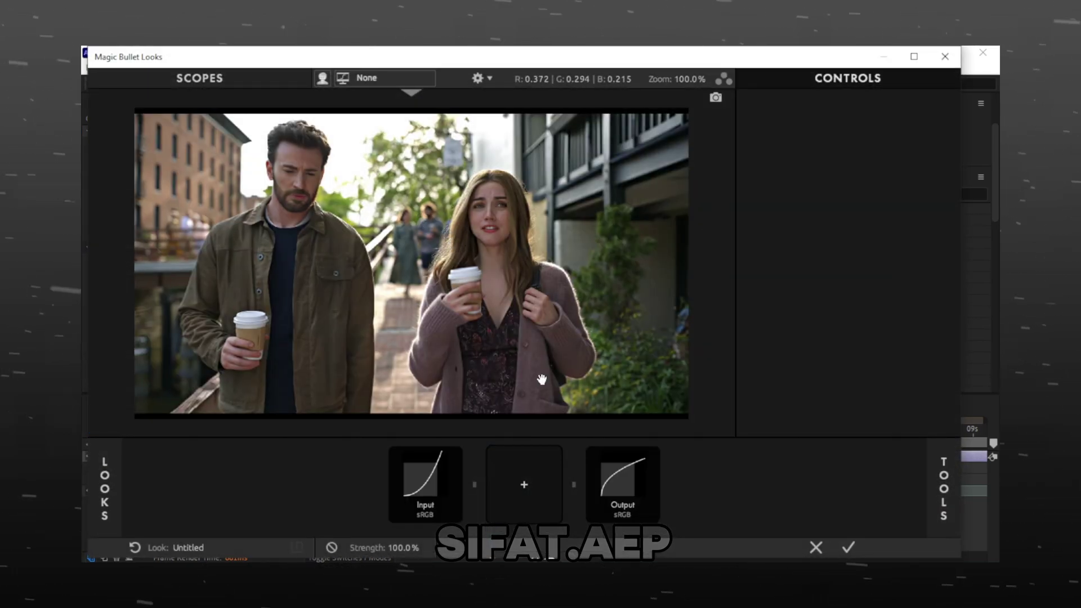
Add Clarity and then Hue/Saturation to the Magic Bullet Looks chain
left_click(944, 488)
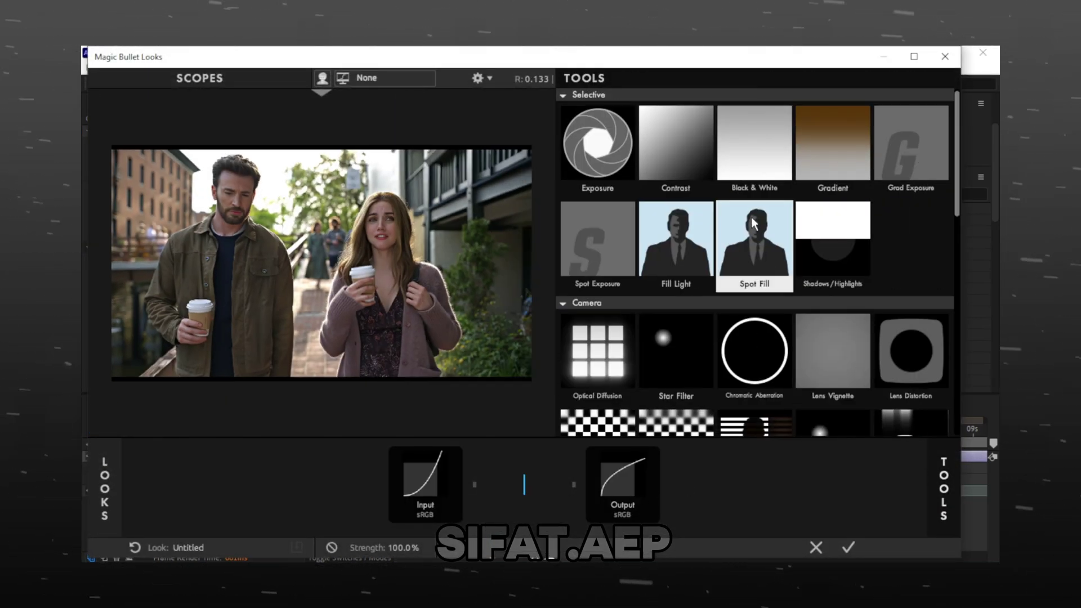
scroll(695, 257, "down", 5)
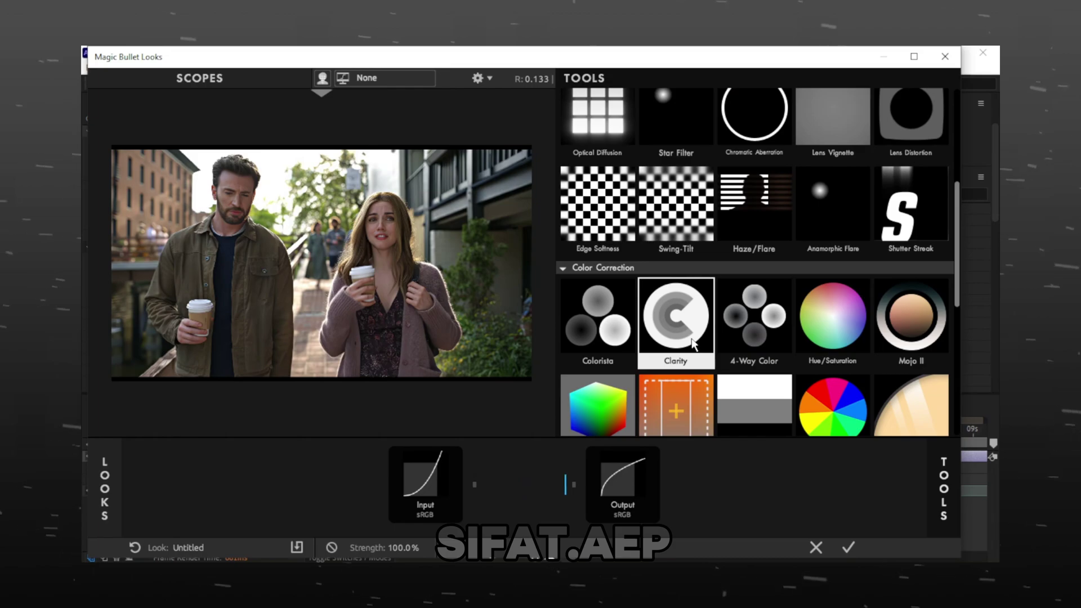
double_click(676, 318)
double_click(828, 332)
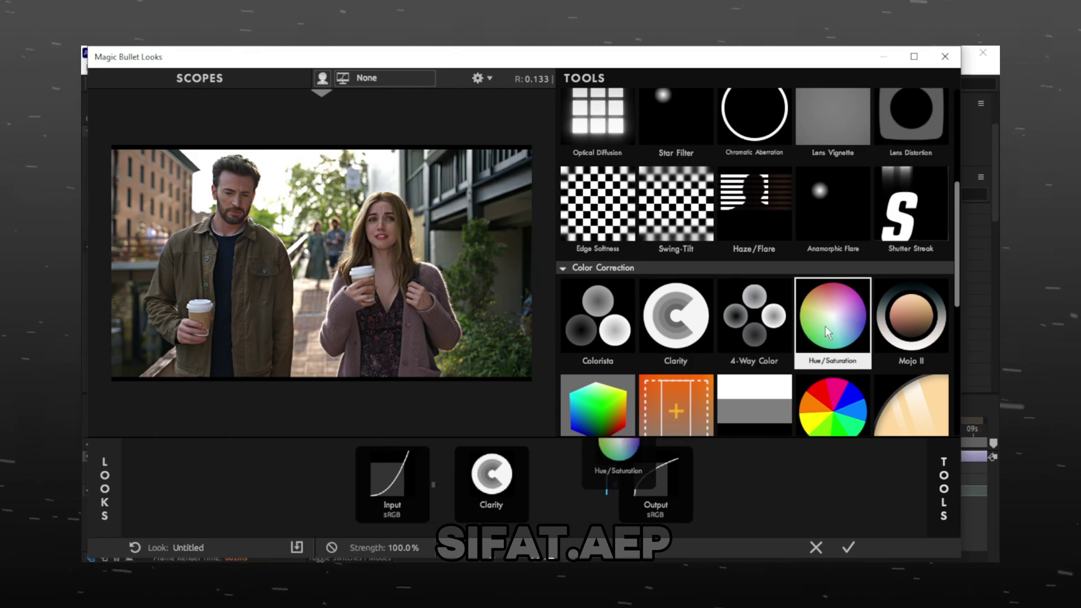
Add Shadows/Highlights and then Spot Exposure to the chain
scroll(822, 326, "up", 3)
scroll(818, 317, "up", 2)
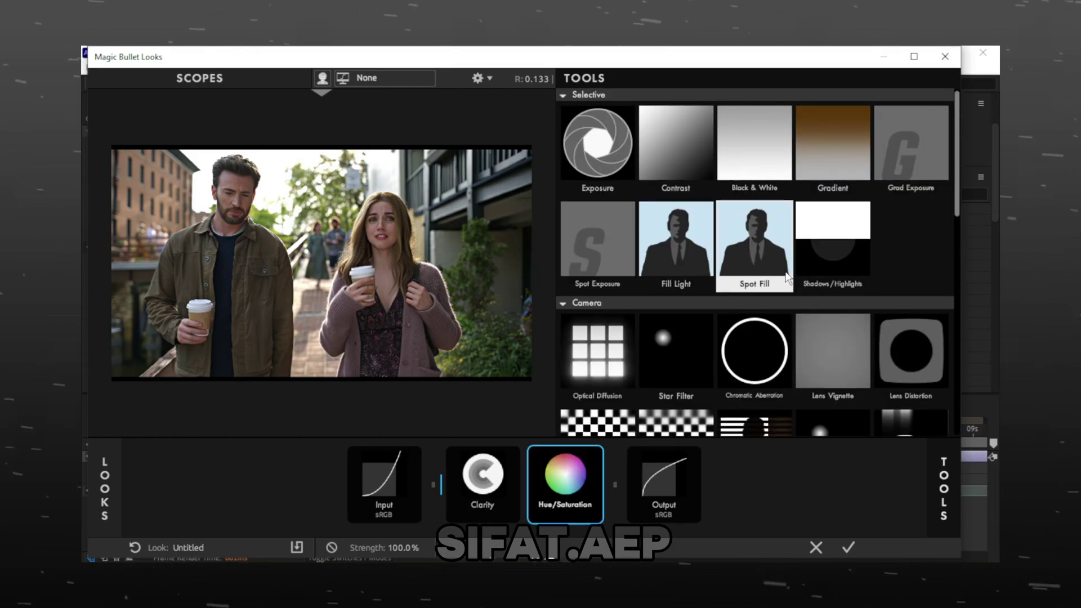
double_click(802, 268)
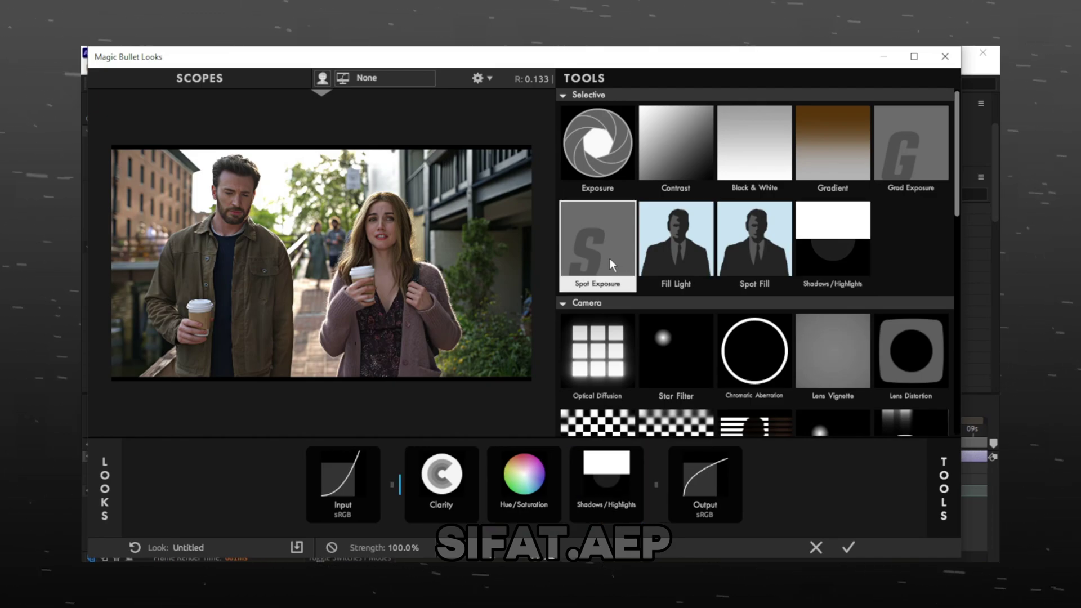
left_click_drag(616, 265, 685, 484)
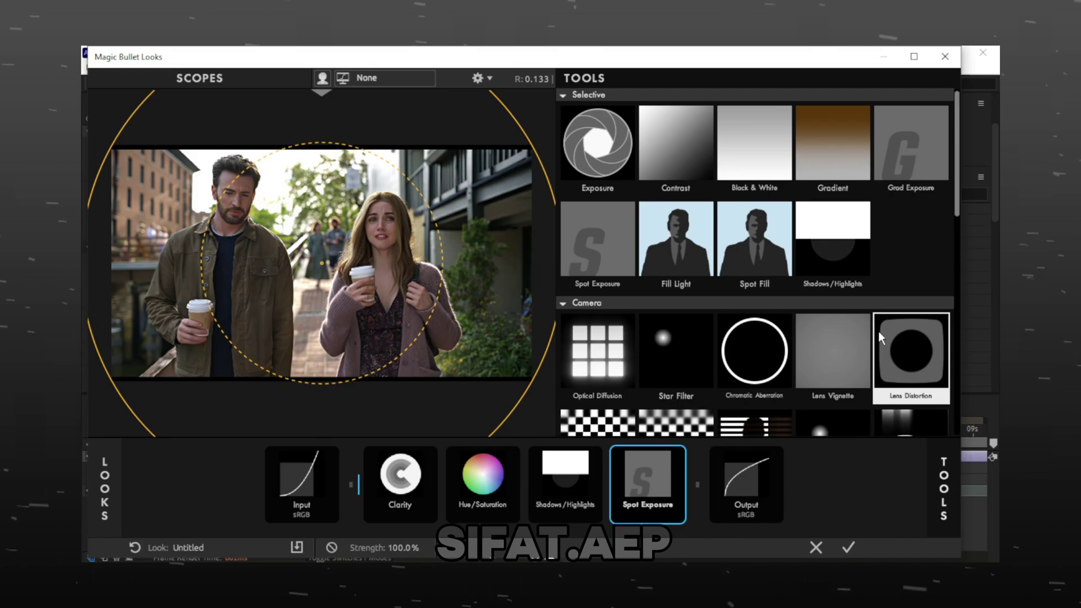
Add S Curve, then a warm Gradient at the end of the chain
scroll(799, 335, "down", 4)
scroll(759, 345, "down", 3)
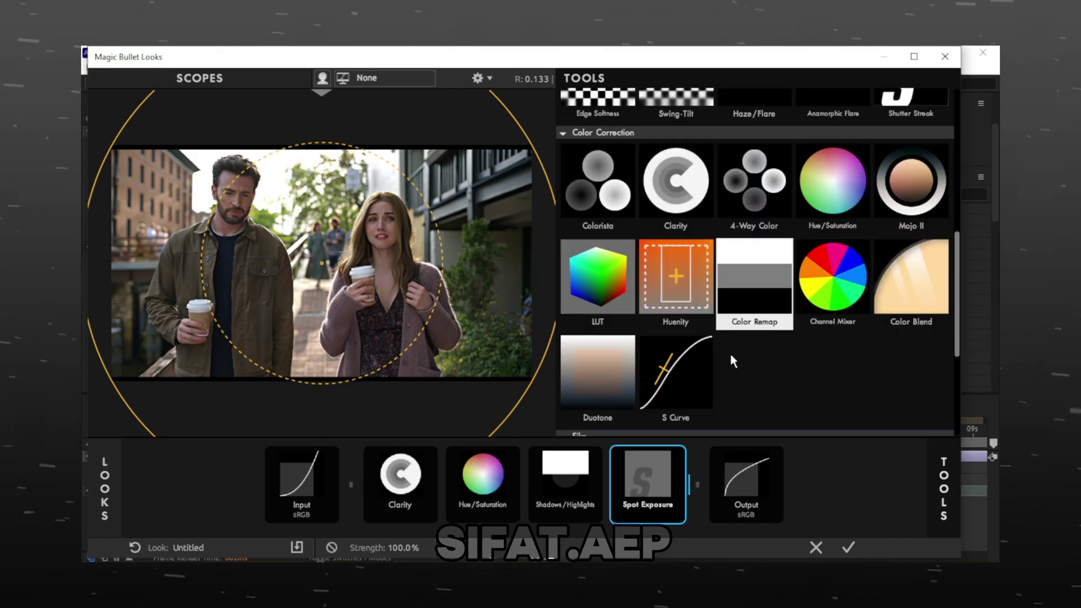
left_click_drag(691, 355, 634, 470)
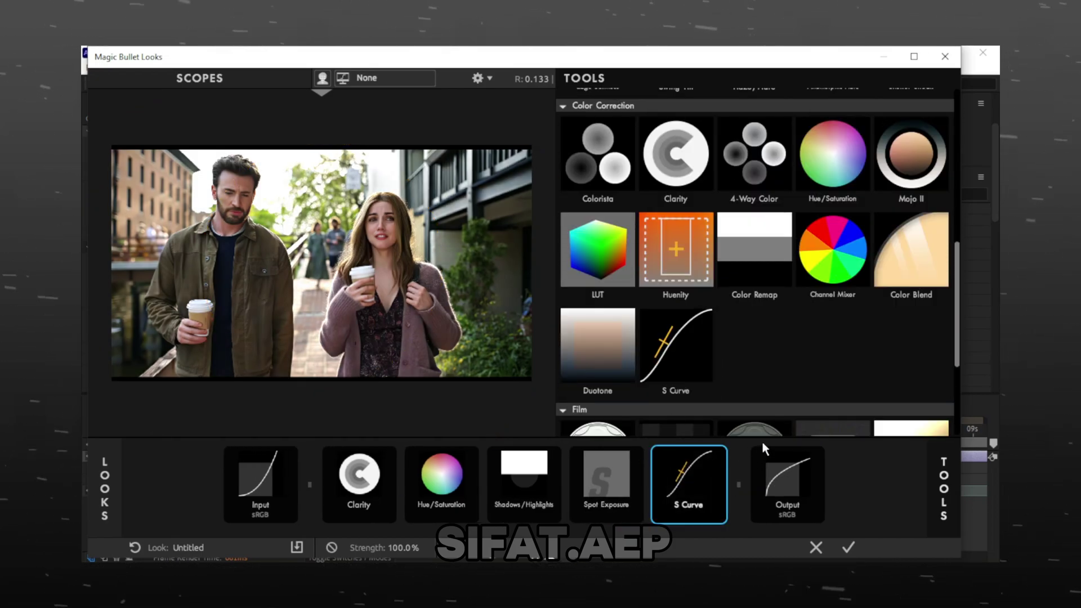
scroll(775, 368, "up", 3)
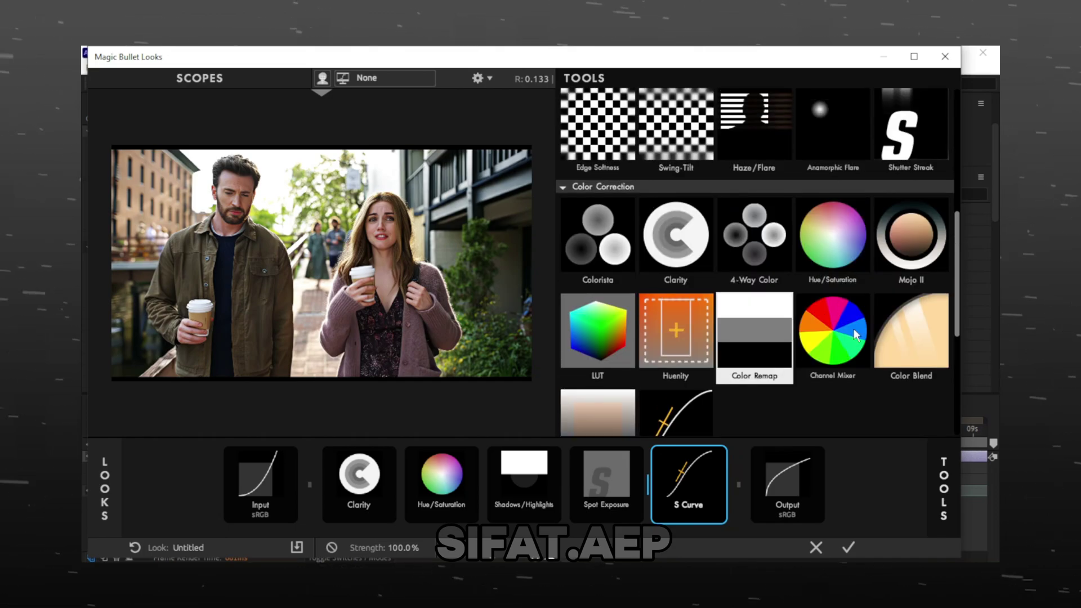
scroll(872, 313, "up", 5)
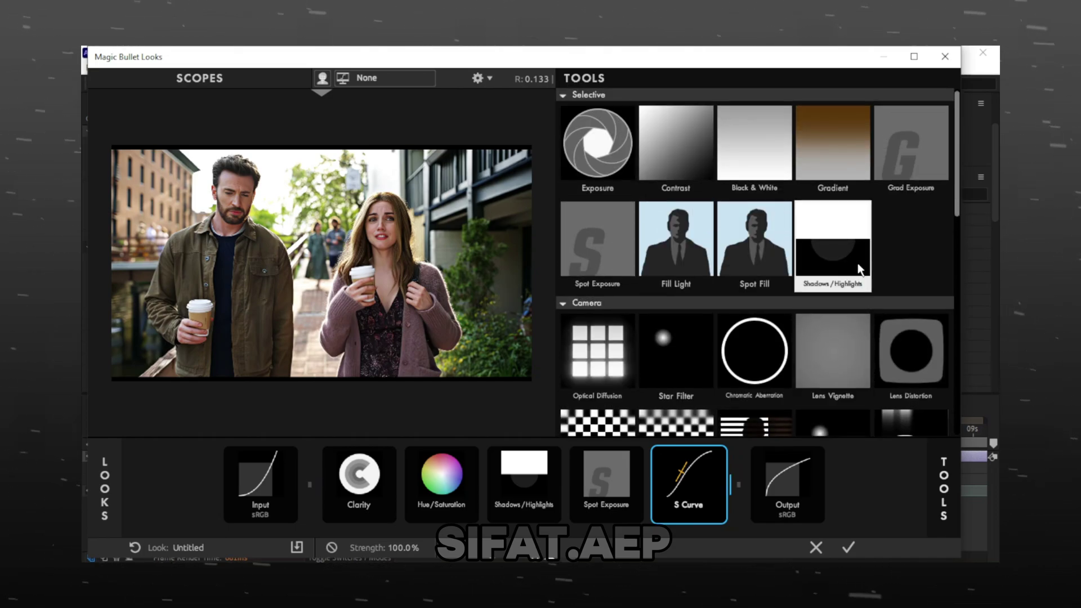
left_click_drag(837, 181, 728, 487)
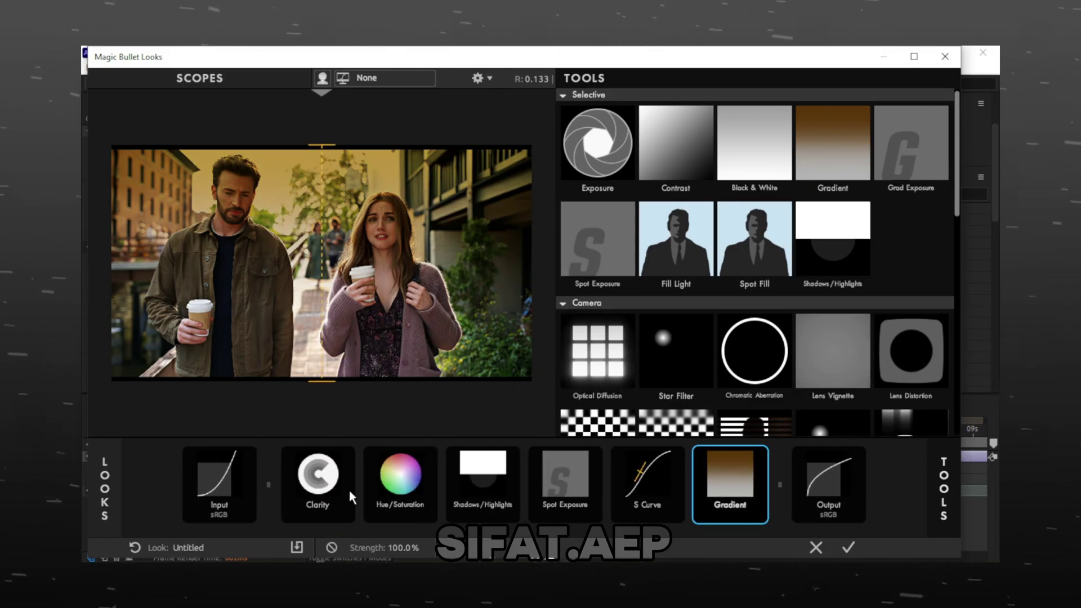
Set the Clarity amount to 15
left_click(318, 483)
type("1")
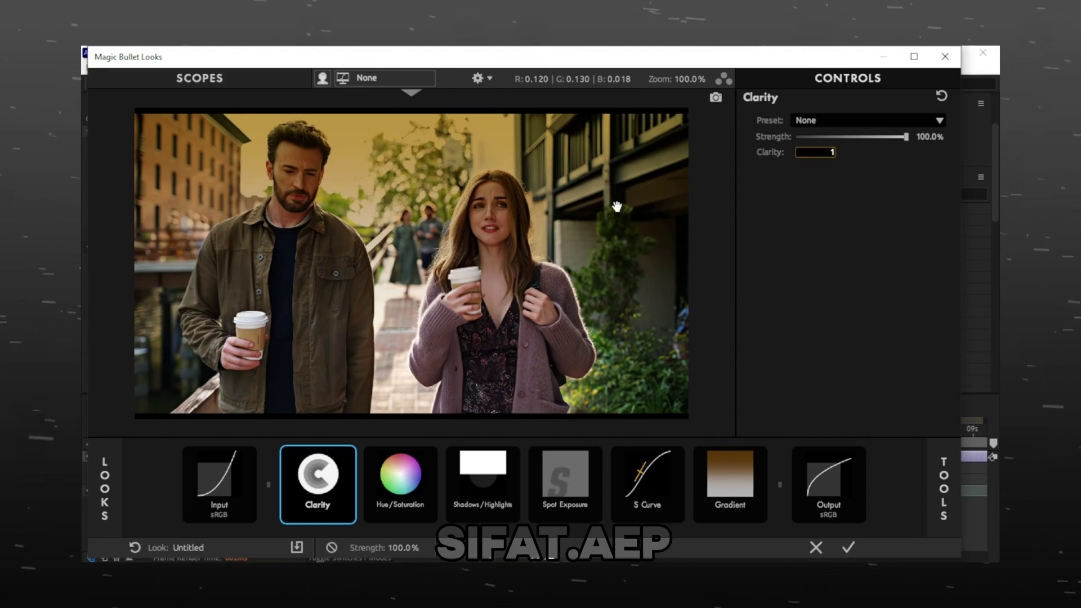
type("5")
key("Return")
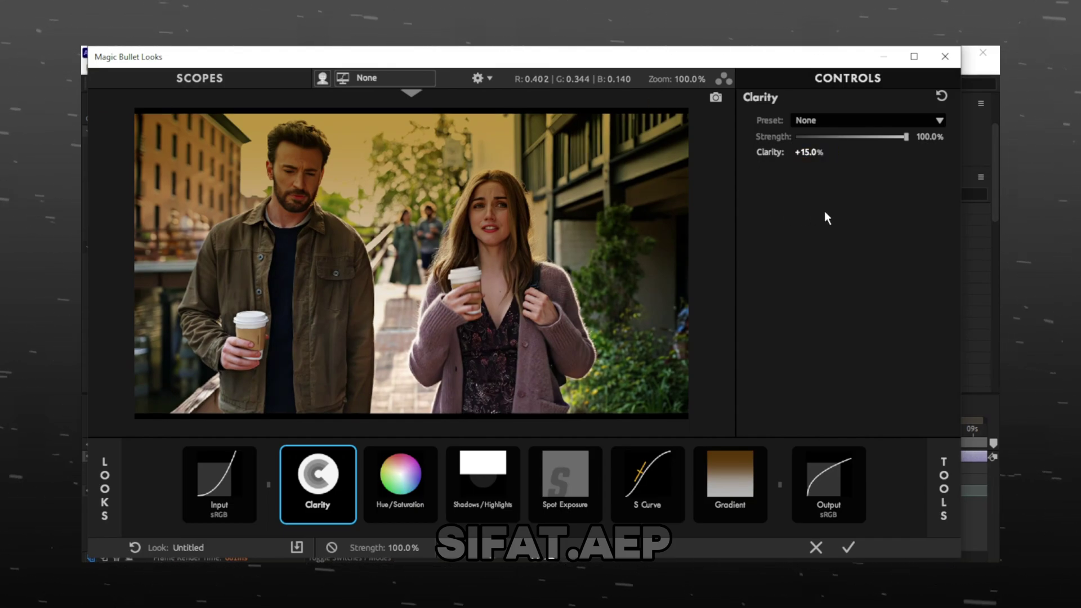
Set Hue/Saturation to Saturation 115% with component balance R 1.000, G 0.900, B 0.800
left_click(410, 500)
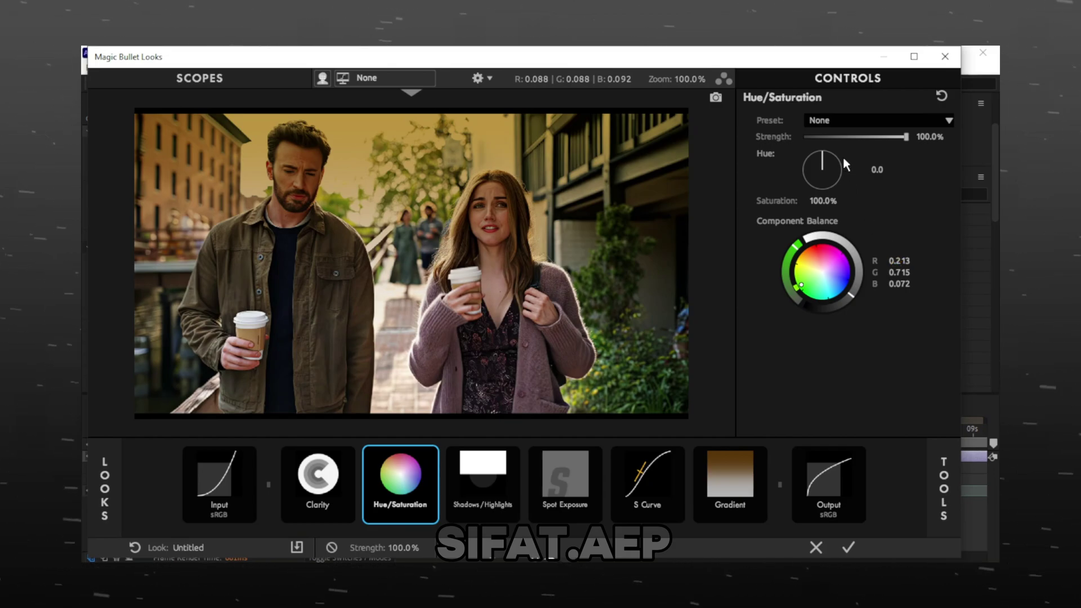
left_click(818, 202)
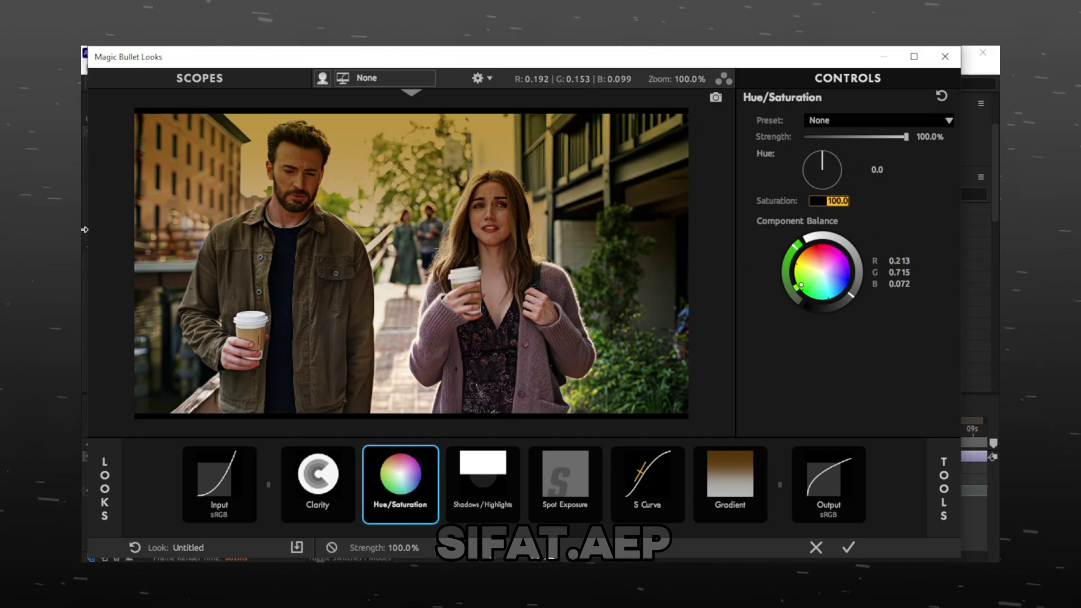
type("115")
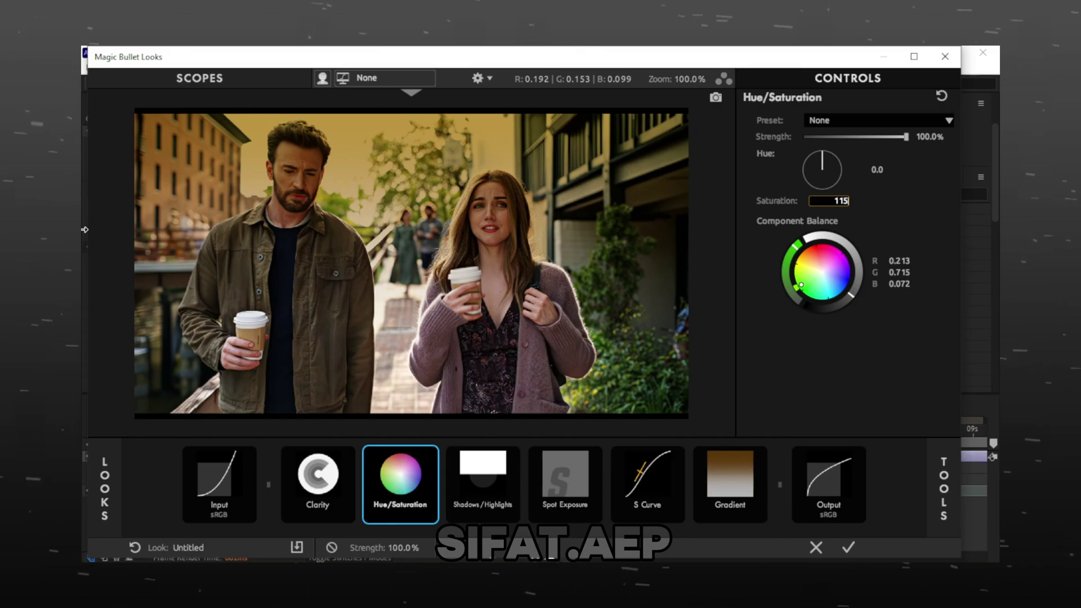
key("Return")
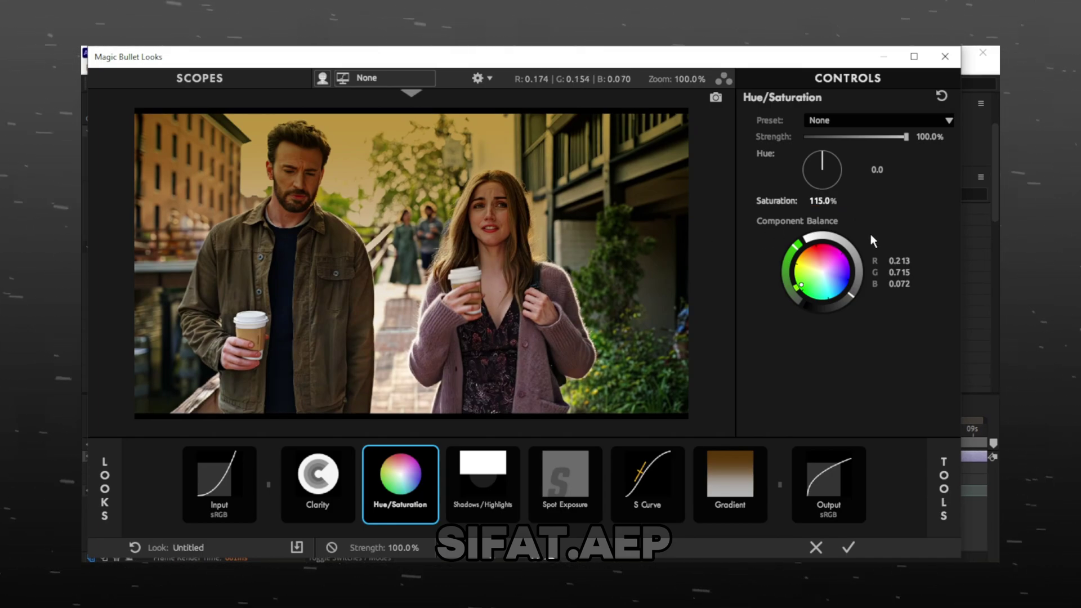
left_click(904, 261)
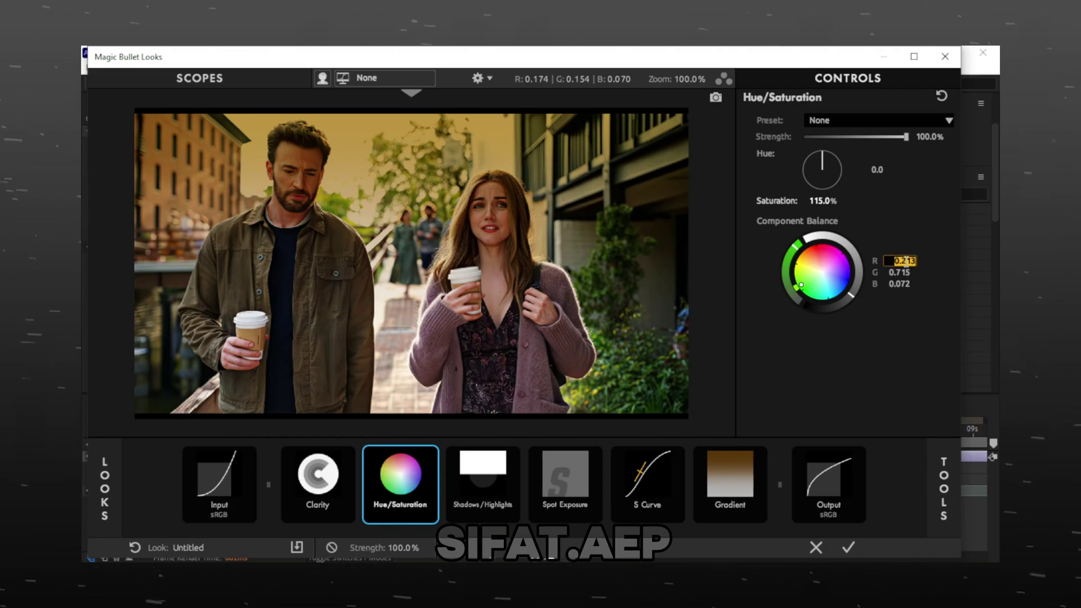
type("1")
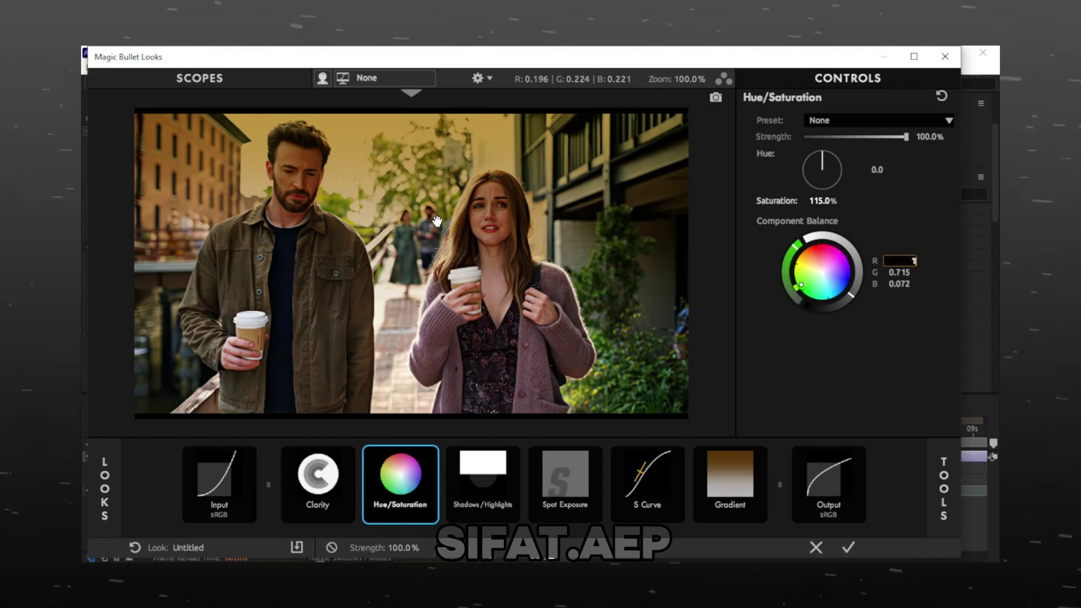
key("Tab")
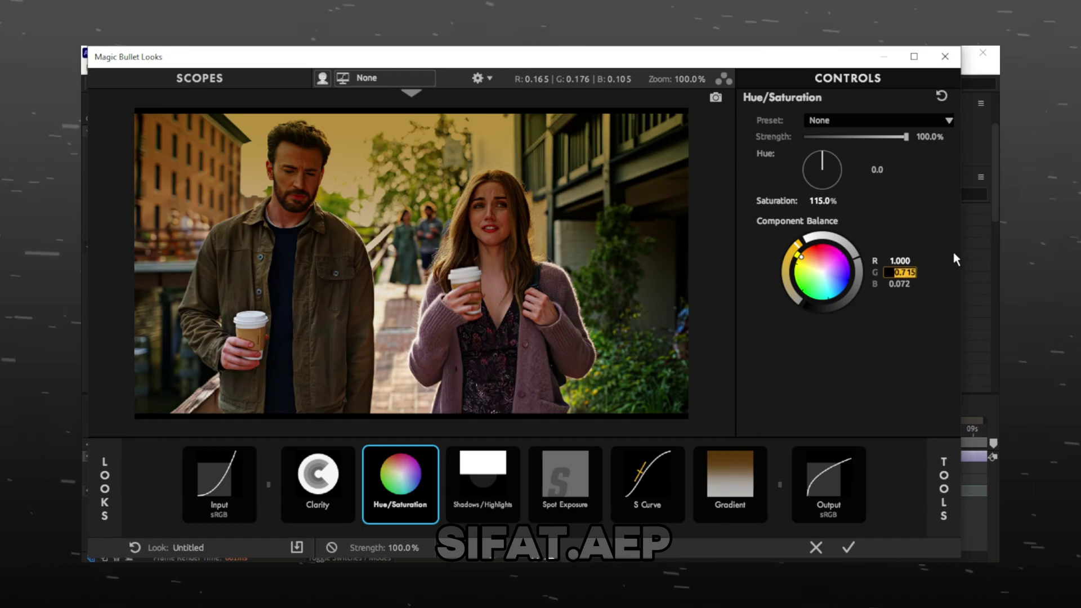
type("0.9")
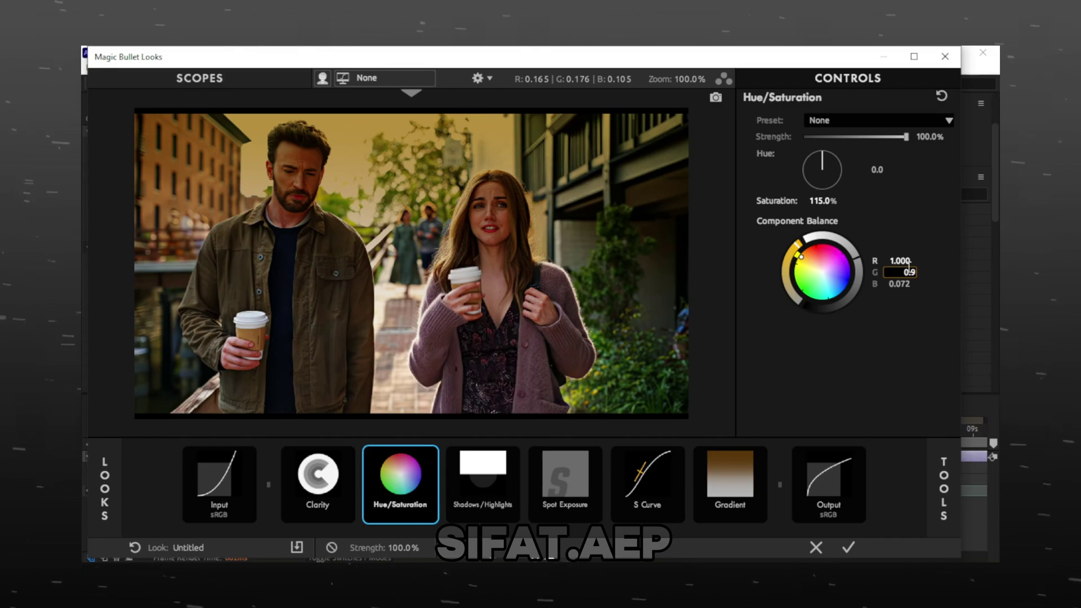
key("Return")
left_click(903, 285)
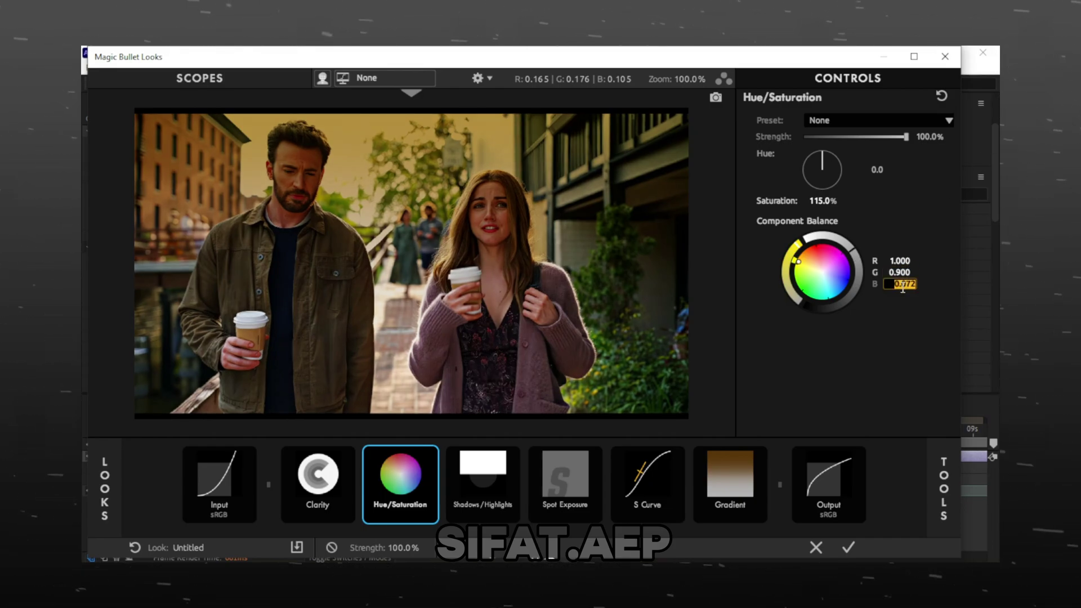
type("0.8")
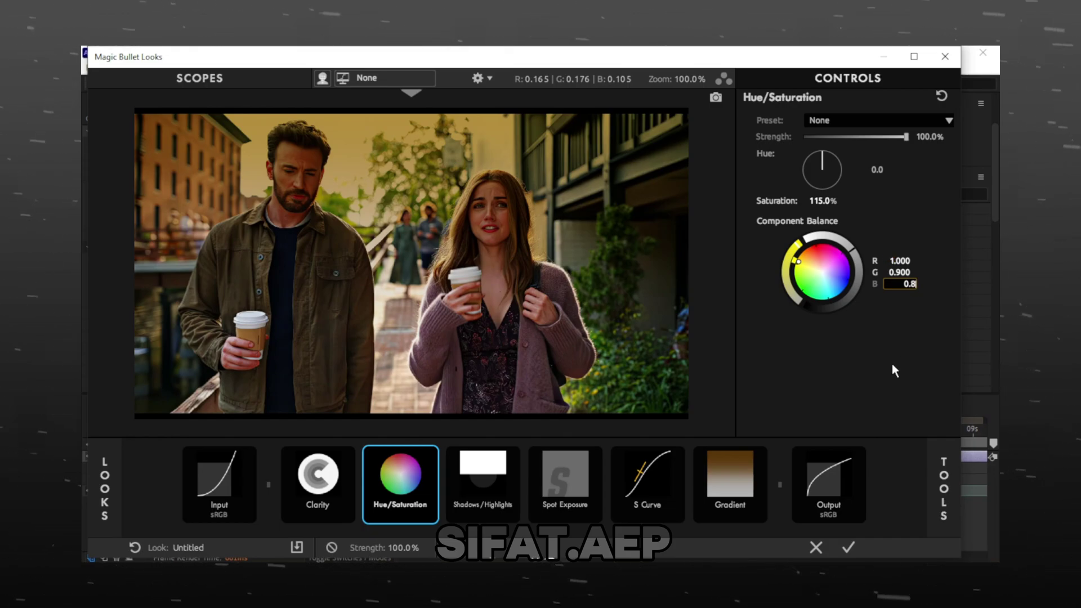
key("Return")
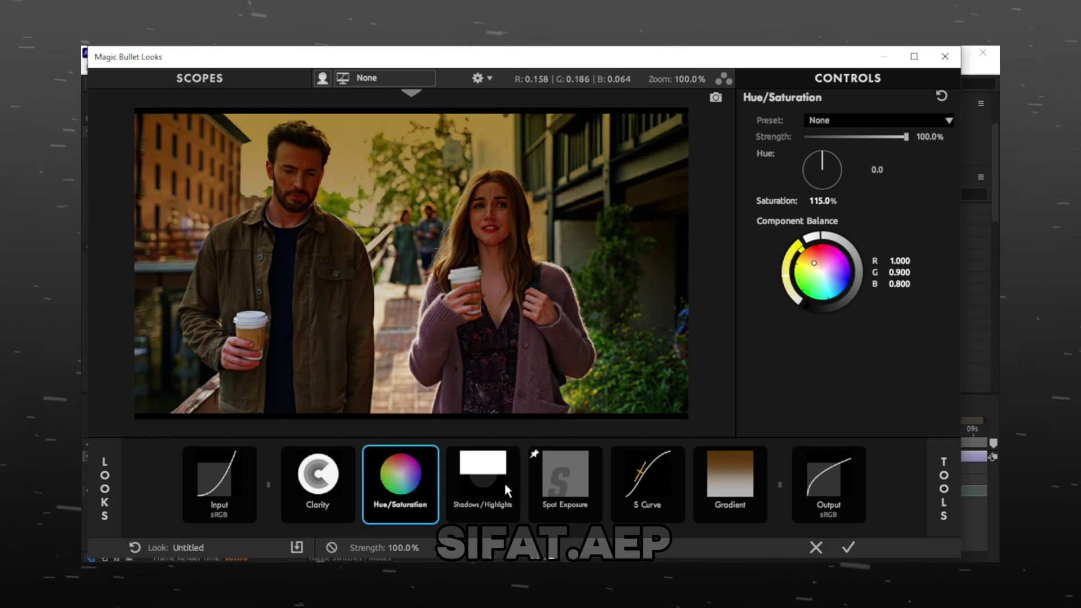
Raise Shadows/Highlights' Shadows to +1.00 and Spot Exposure Stops to +1.00
left_click(501, 481)
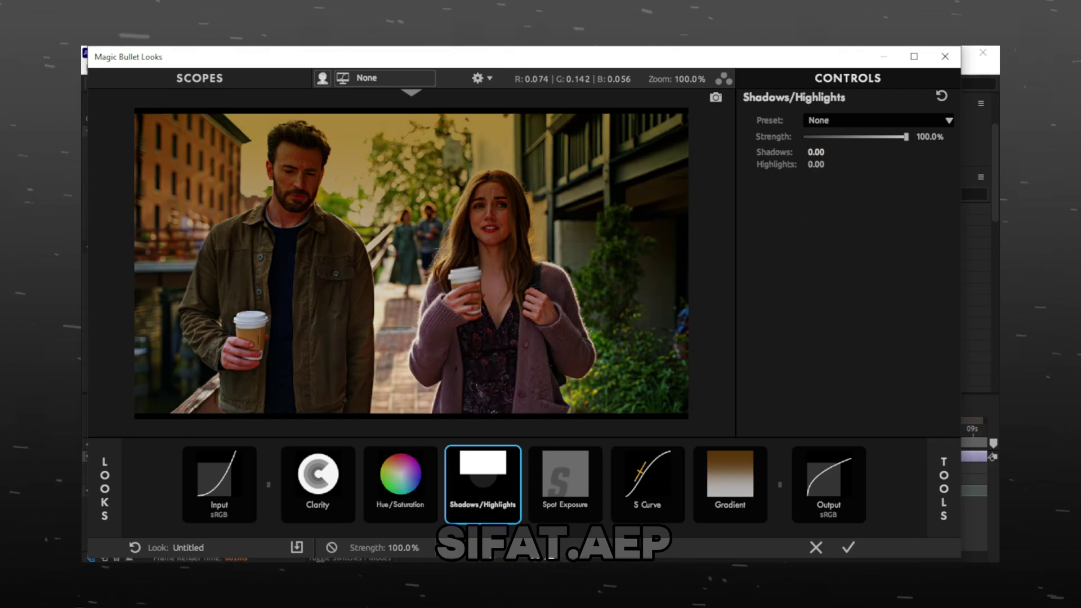
left_click_drag(816, 152, 872, 152)
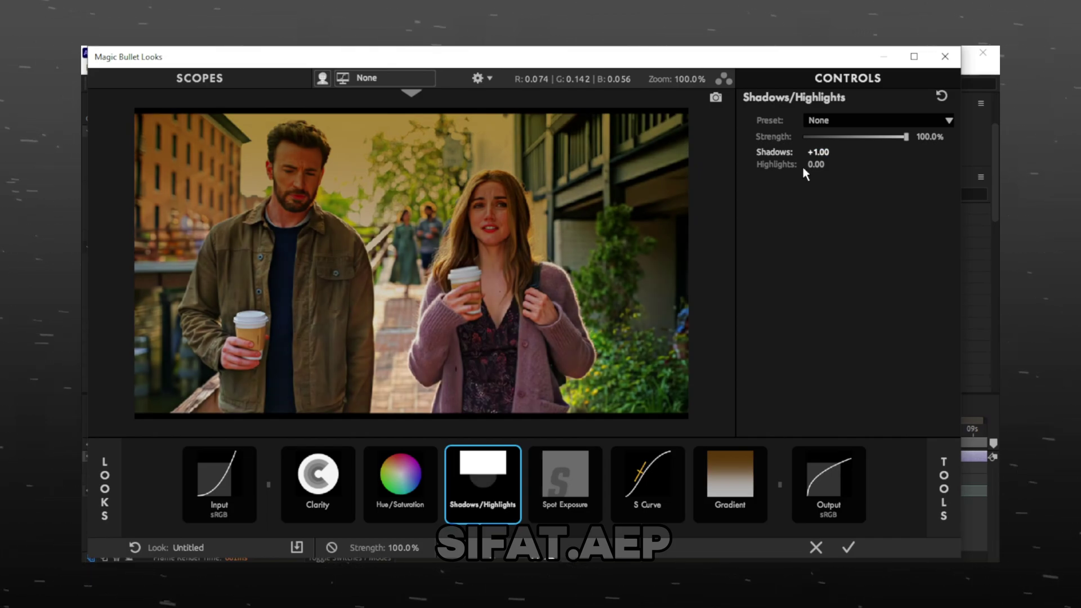
left_click(574, 494)
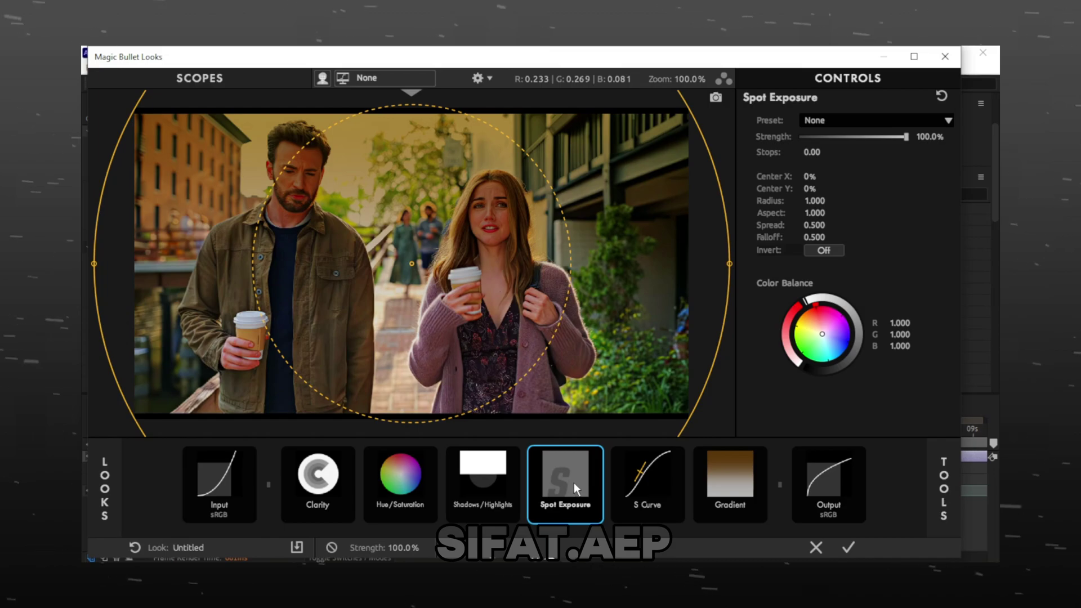
left_click(817, 152)
type("1")
key("Return")
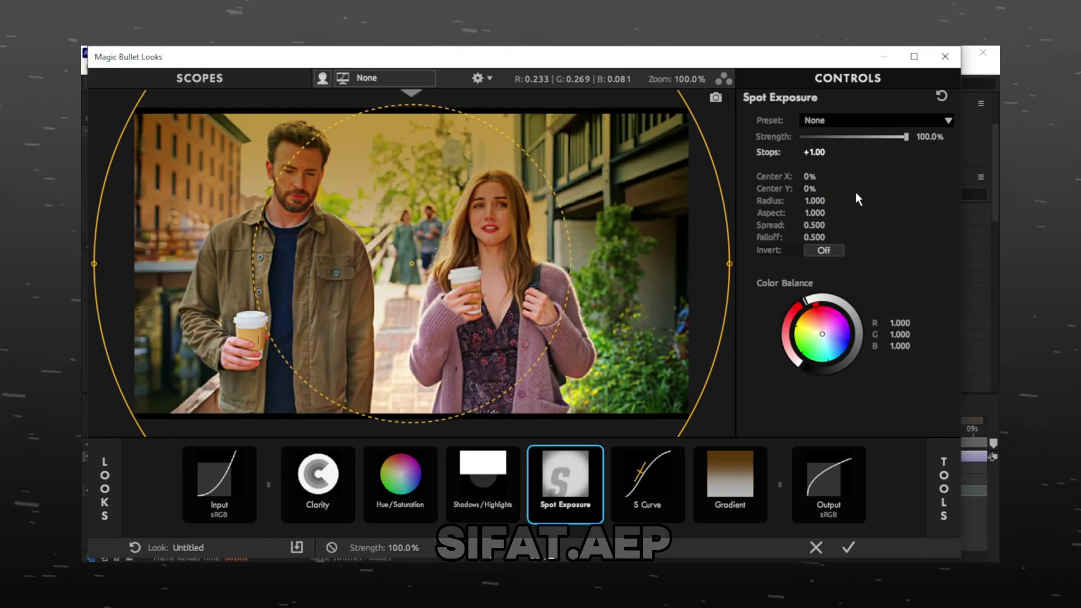
Set the S Curve Black Point to 0.030, Contrast to 0.310 and Midpoint to 0.800
left_click(664, 478)
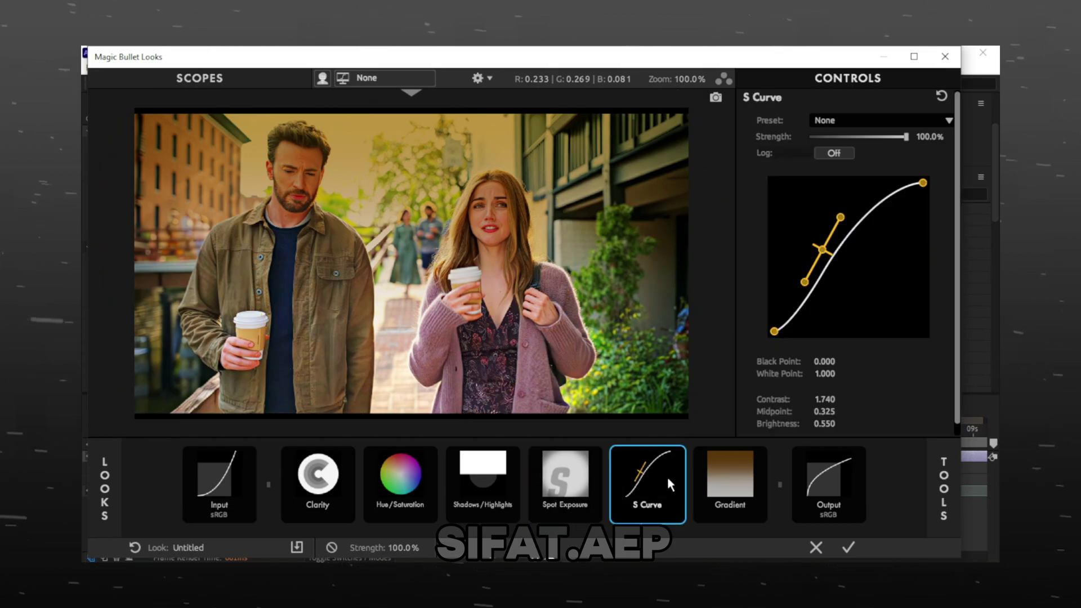
left_click(825, 362)
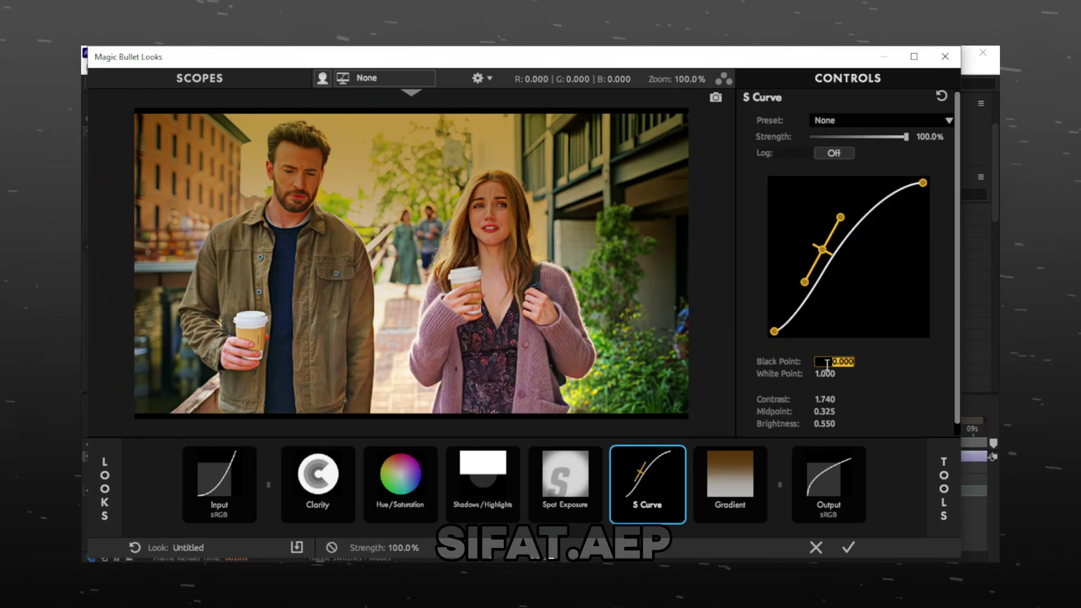
type("0.03")
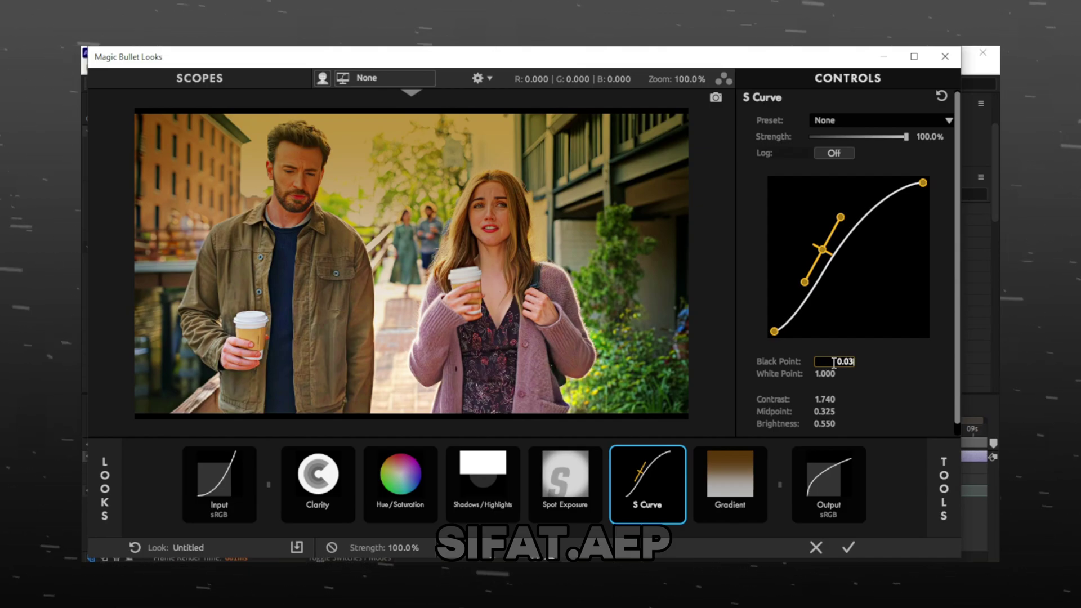
key("Return")
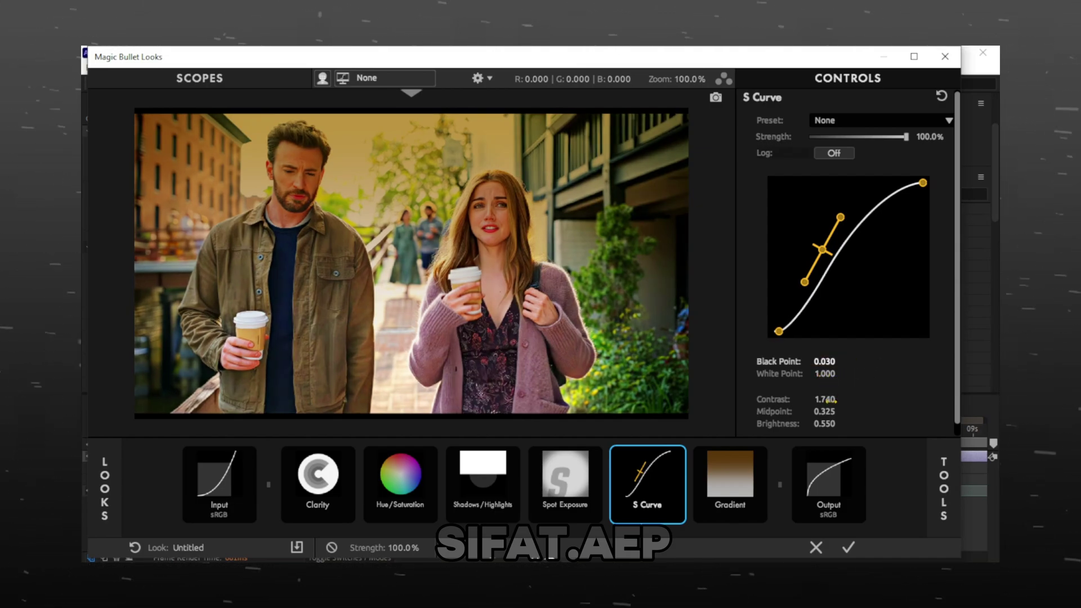
left_click(829, 400)
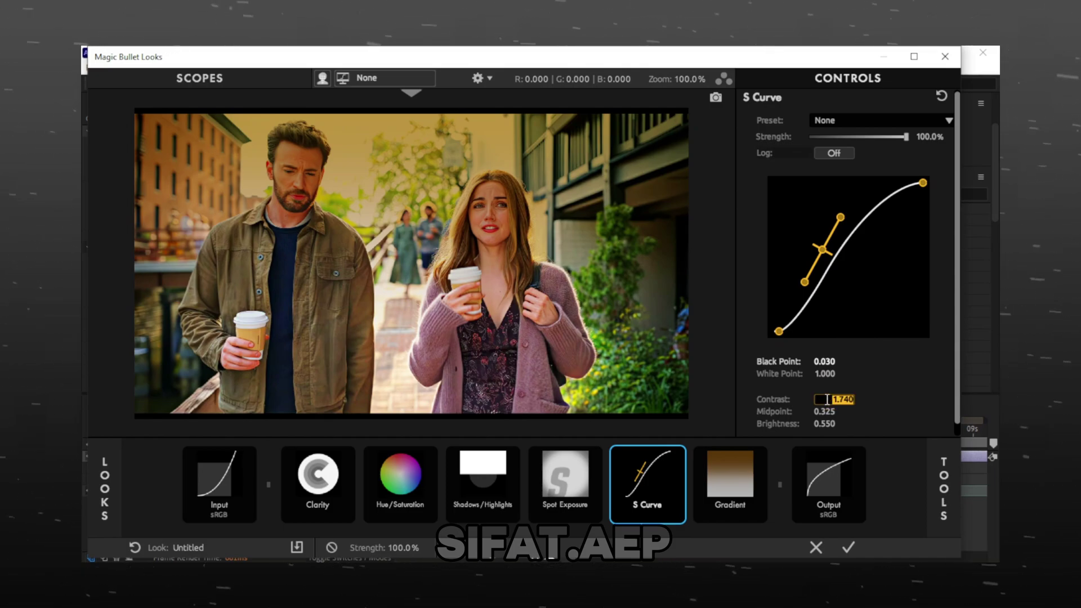
type("0.310")
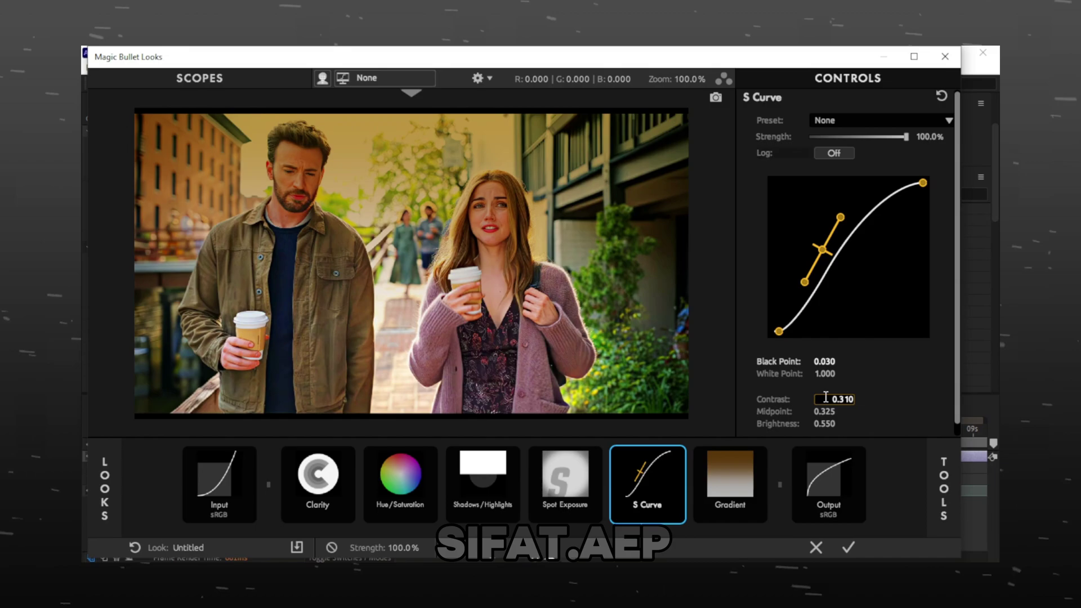
key("Return")
left_click(834, 411)
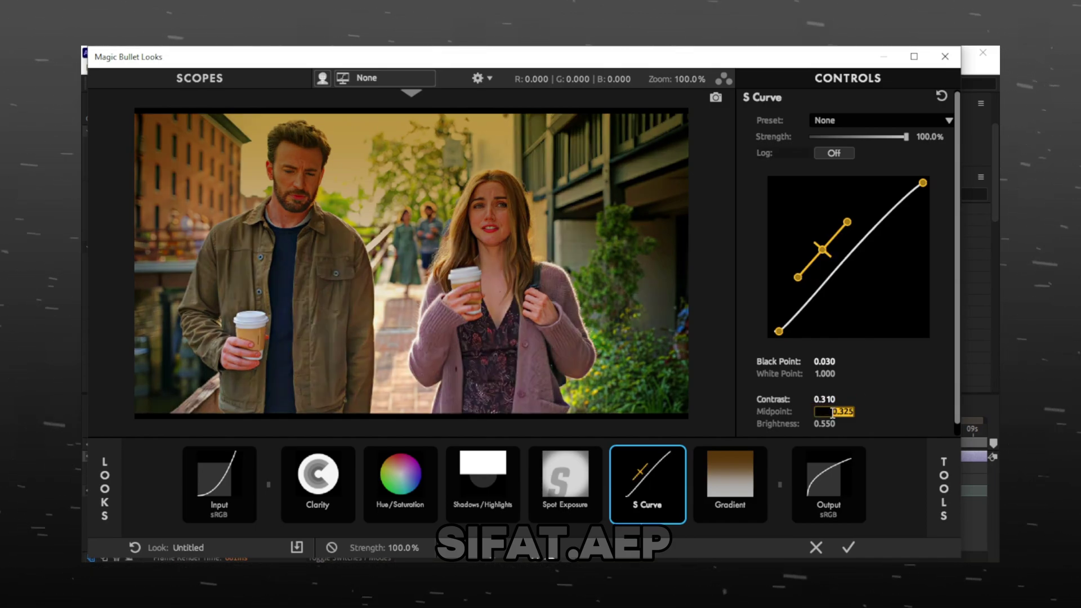
type("0.8")
key("Return")
scroll(893, 388, "down", 1)
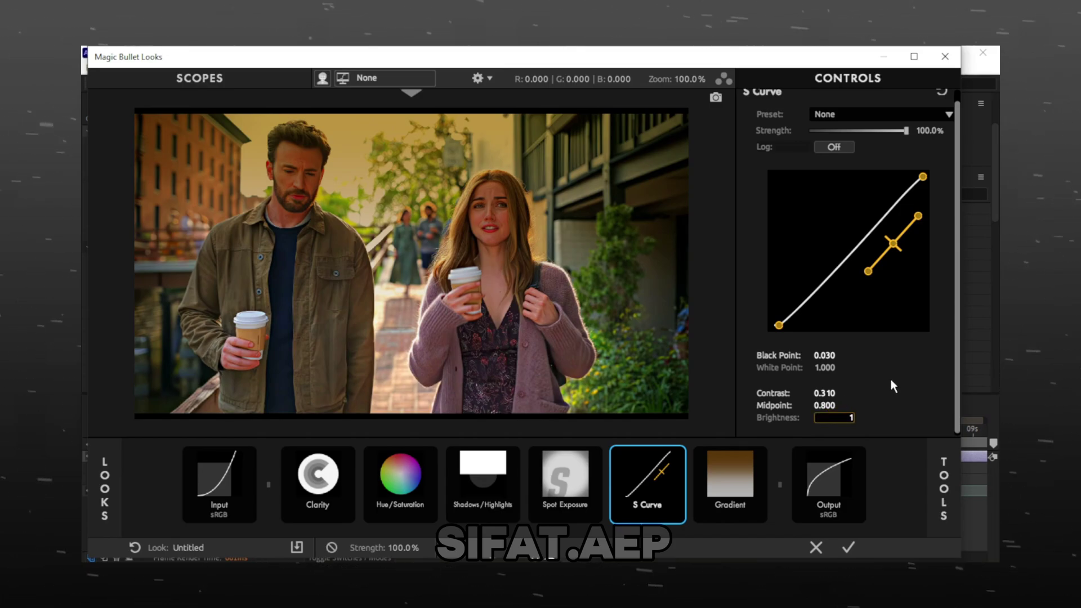
Make the Gradient colour black by setting R, G and B to 0
left_click(720, 477)
left_click(900, 299)
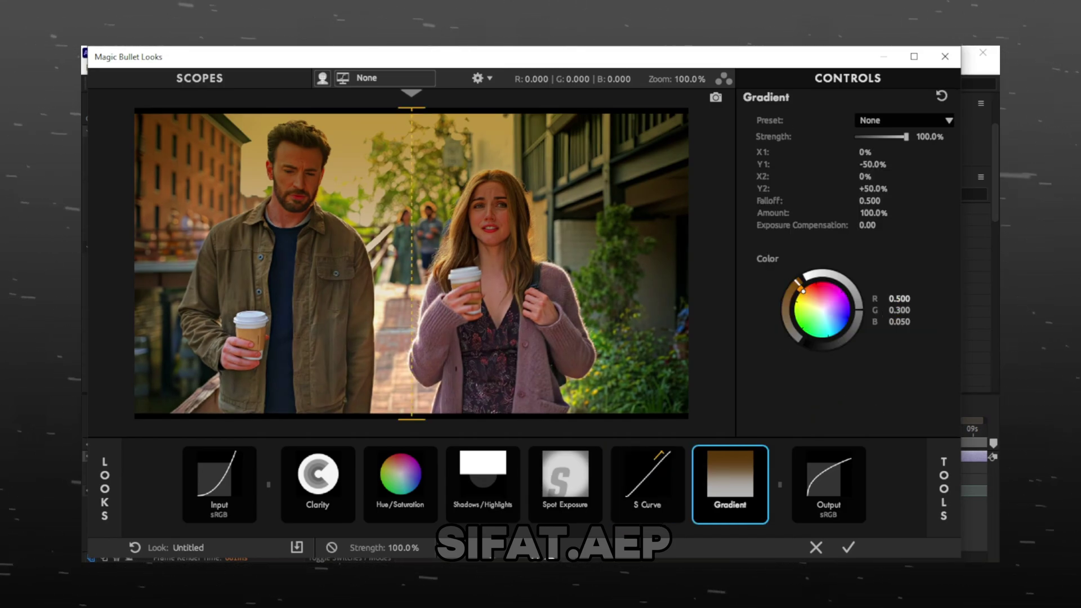
type("0")
key("Return")
left_click(900, 310)
type("0")
key("Return")
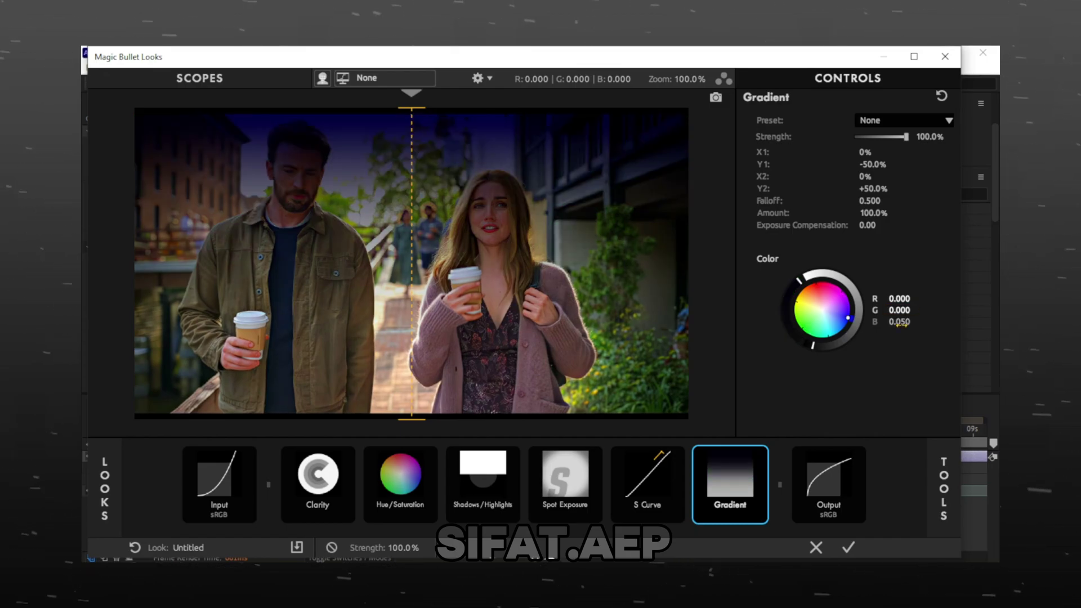
left_click(900, 322)
type("0")
key("Return")
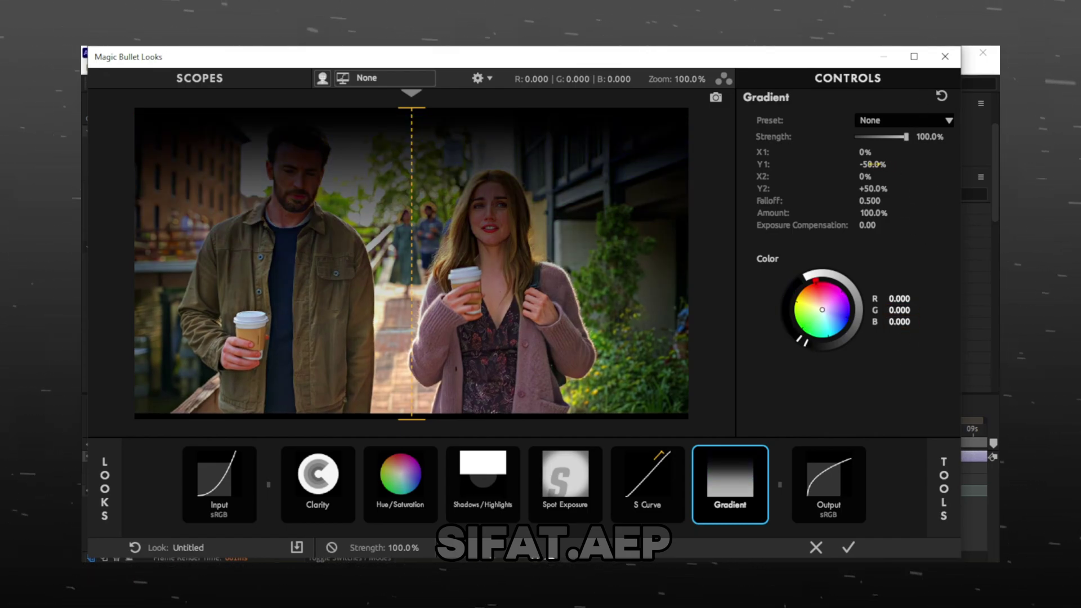
Set Gradient Y1 +100%, Y2 -50%, Falloff 0.400, Amount 90%, and apply the look
type("100")
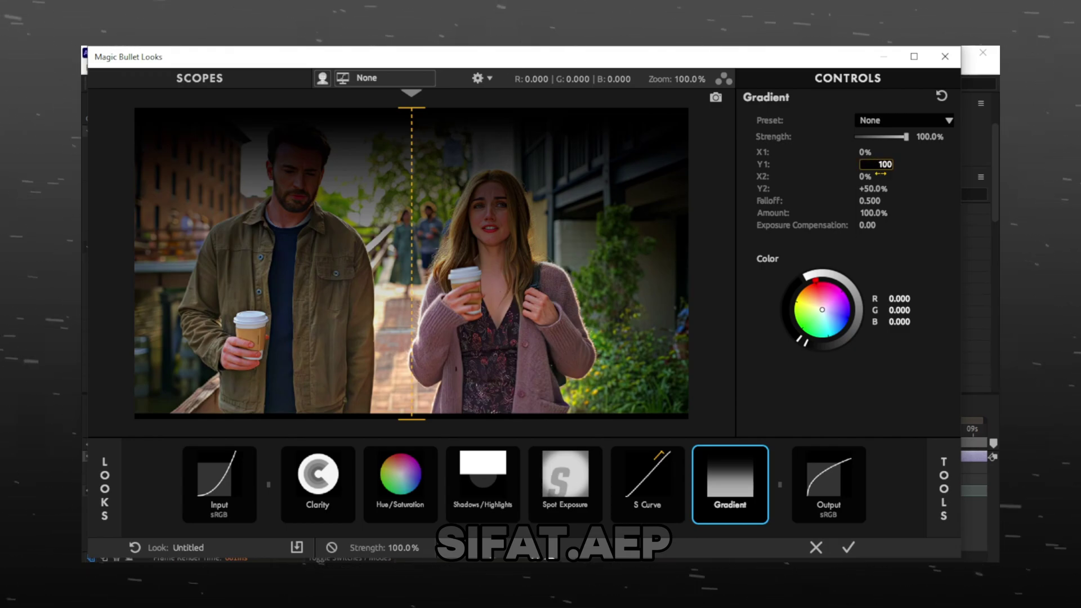
key("Return")
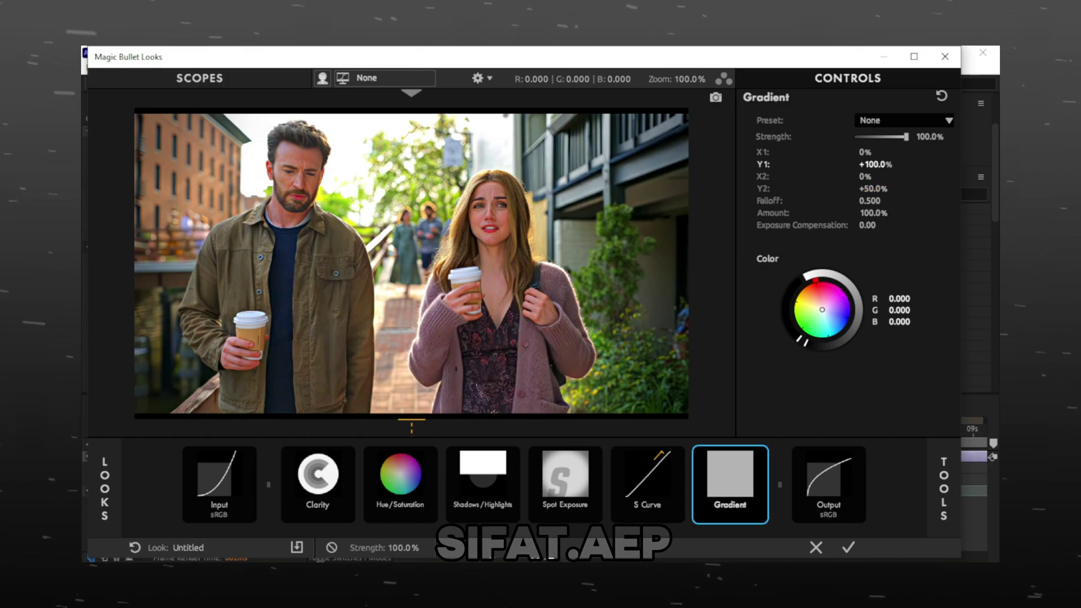
type("-")
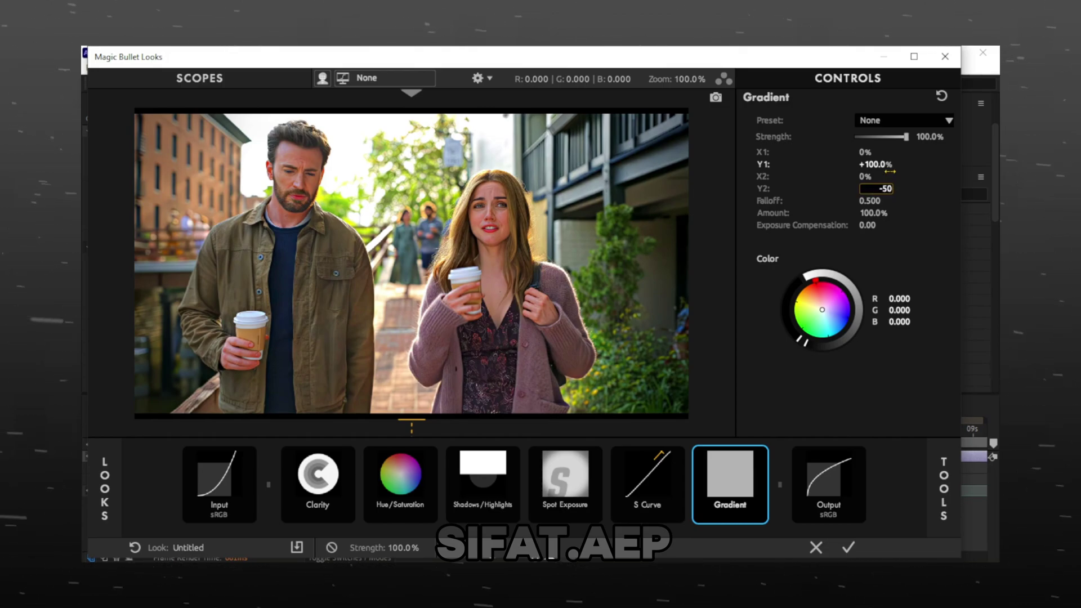
type("50")
key("Return")
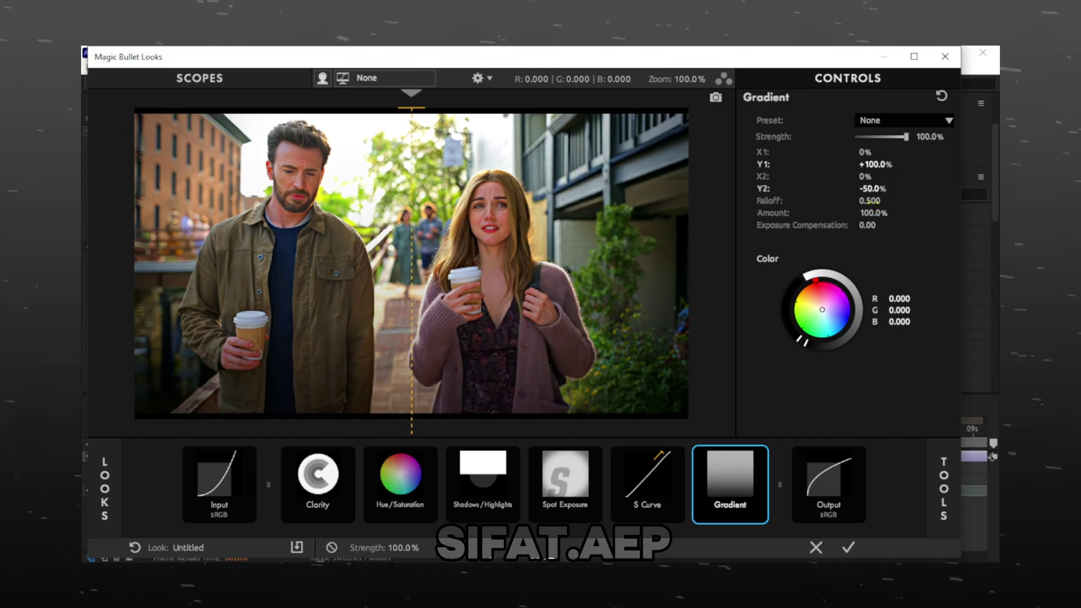
left_click(874, 200)
type("0.4")
key("Return")
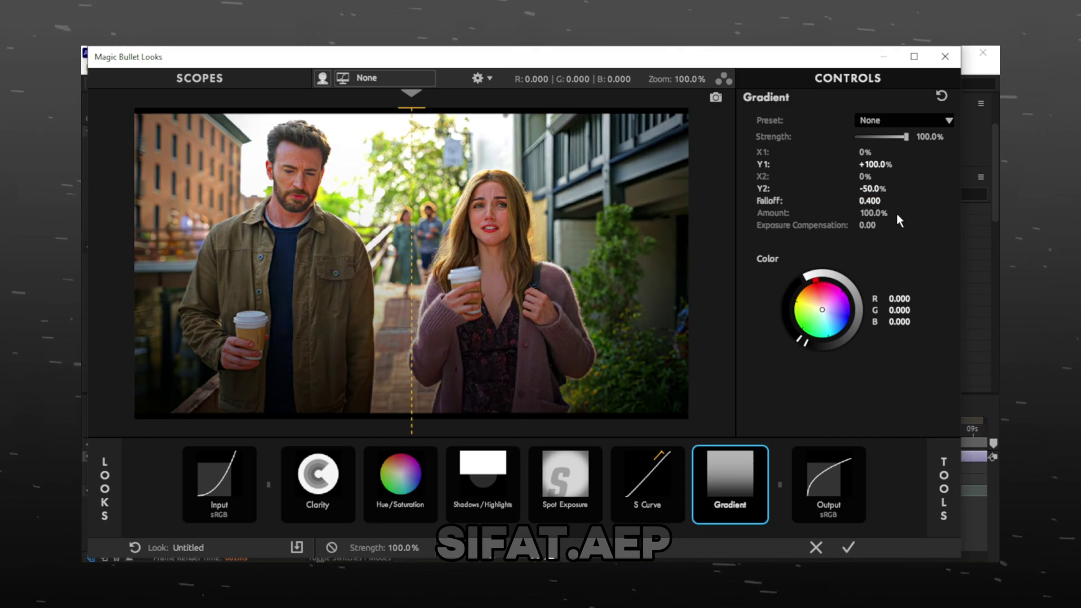
left_click(865, 213)
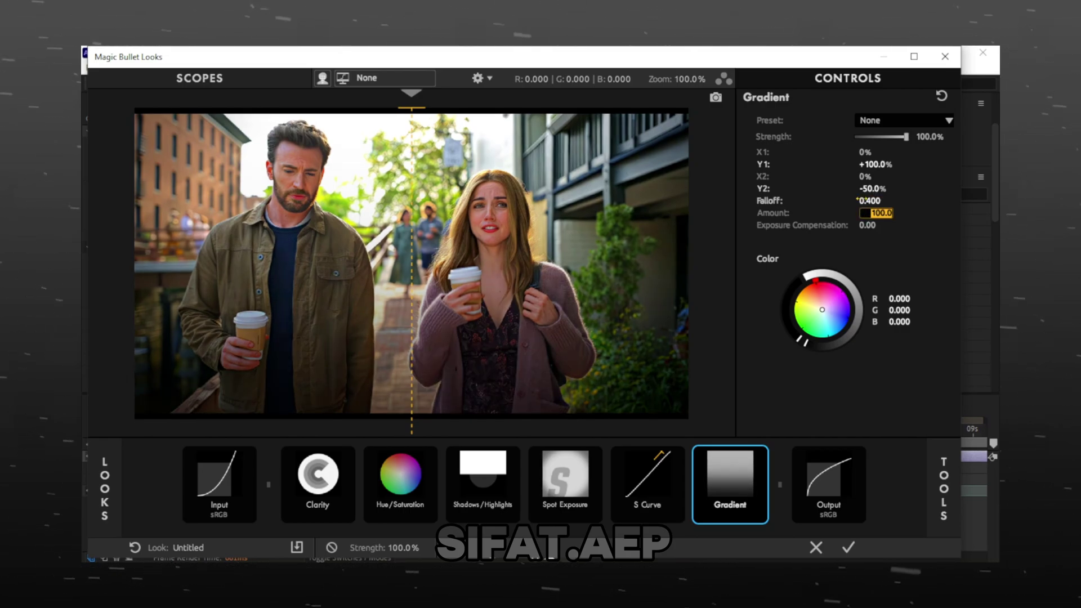
type("90")
key("Return")
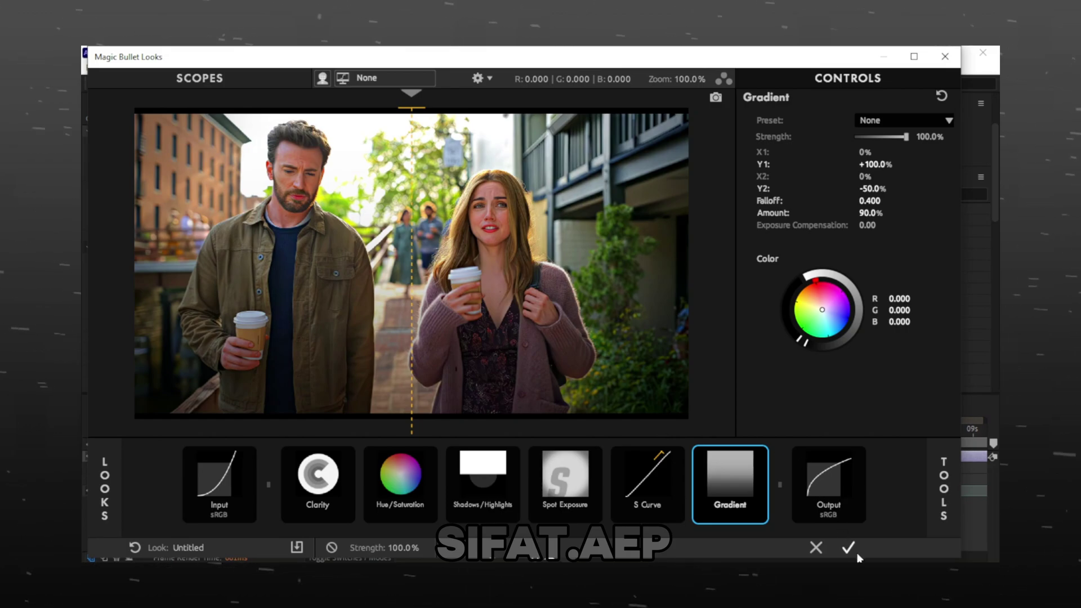
left_click(849, 548)
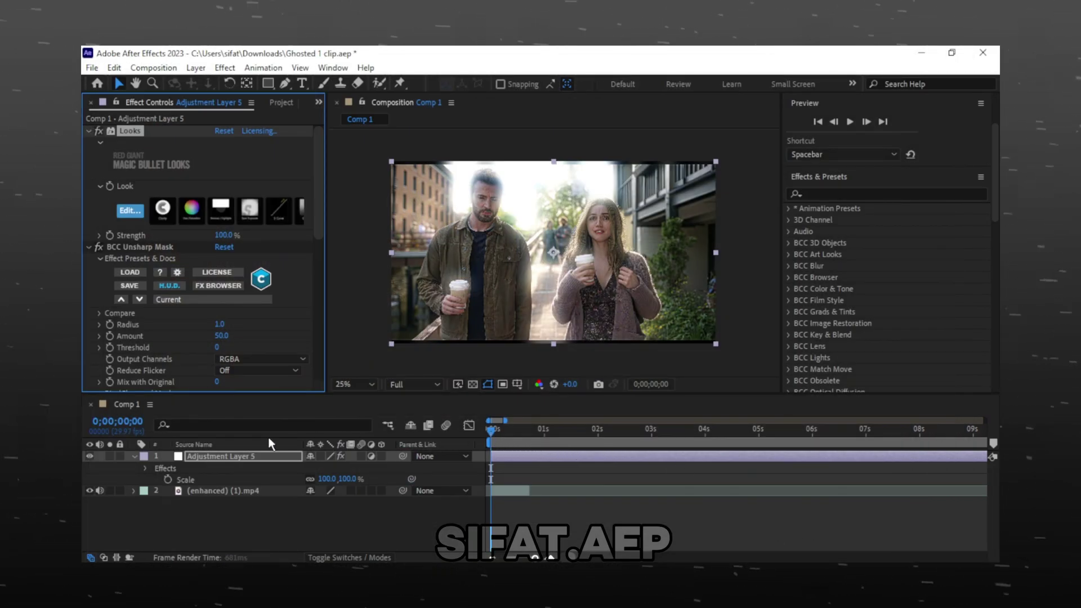
Give BCC Unsharp Mask a Radius of 20 and an Amount of 10
left_click(133, 456)
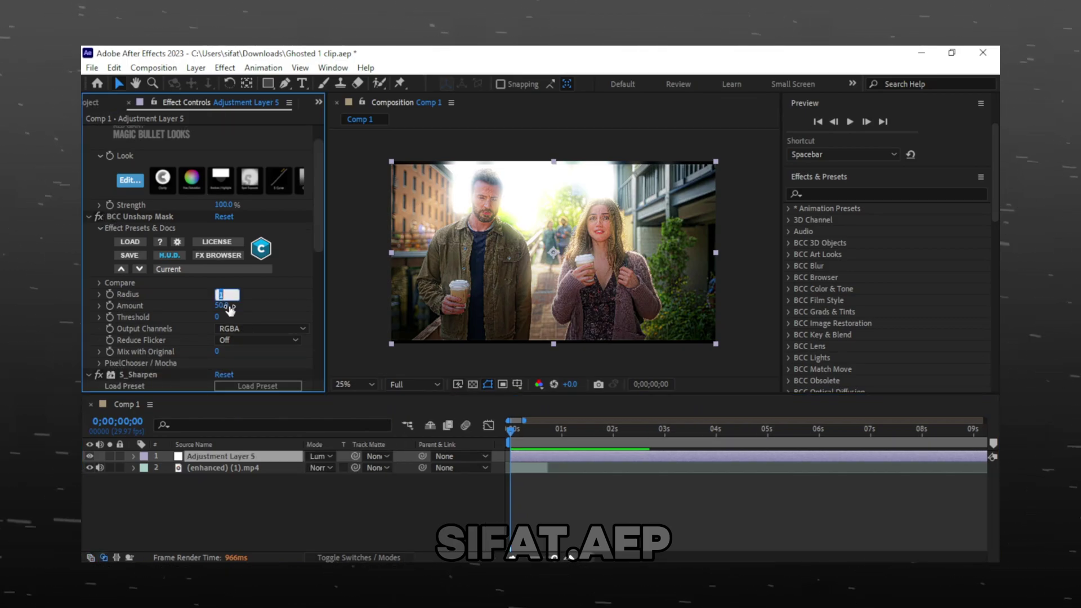
type("20")
left_click(221, 306)
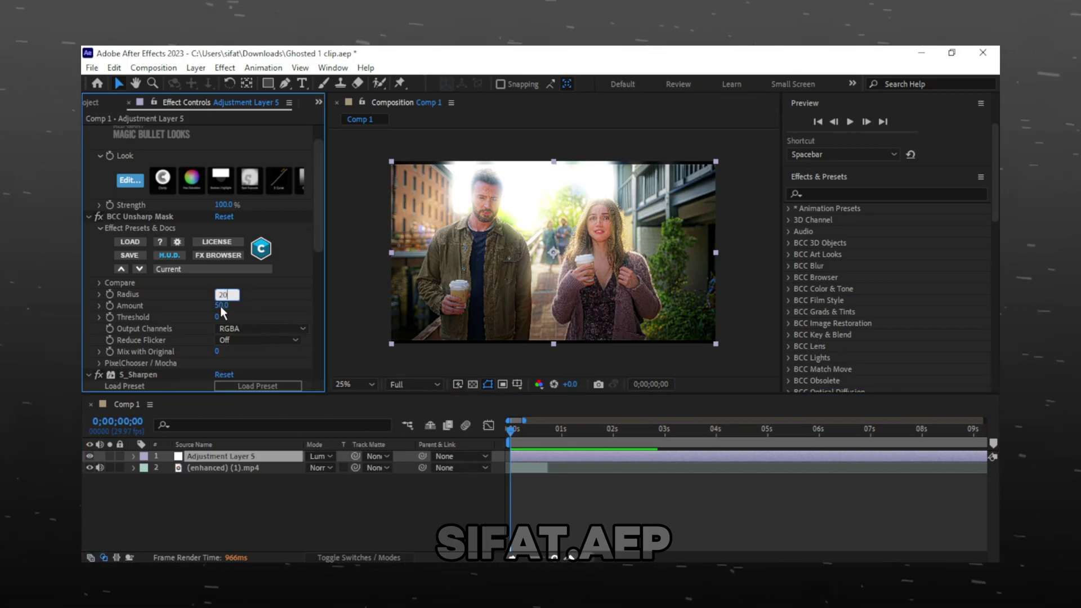
type("10")
left_click(263, 303)
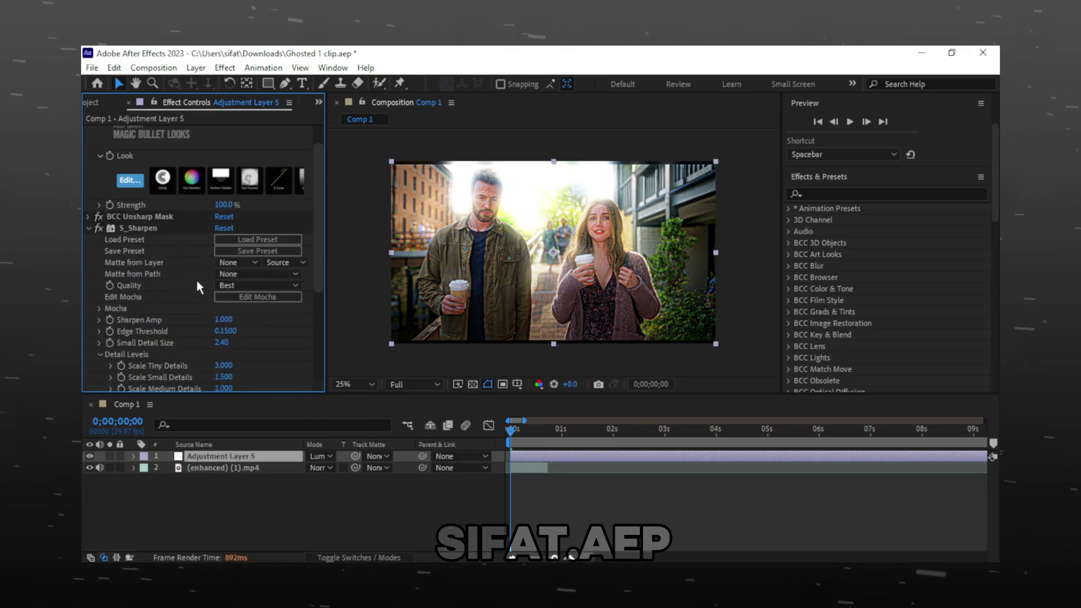
Set S_Sharpen's Sharpen Amp to 0.400
left_click(224, 319)
type("1")
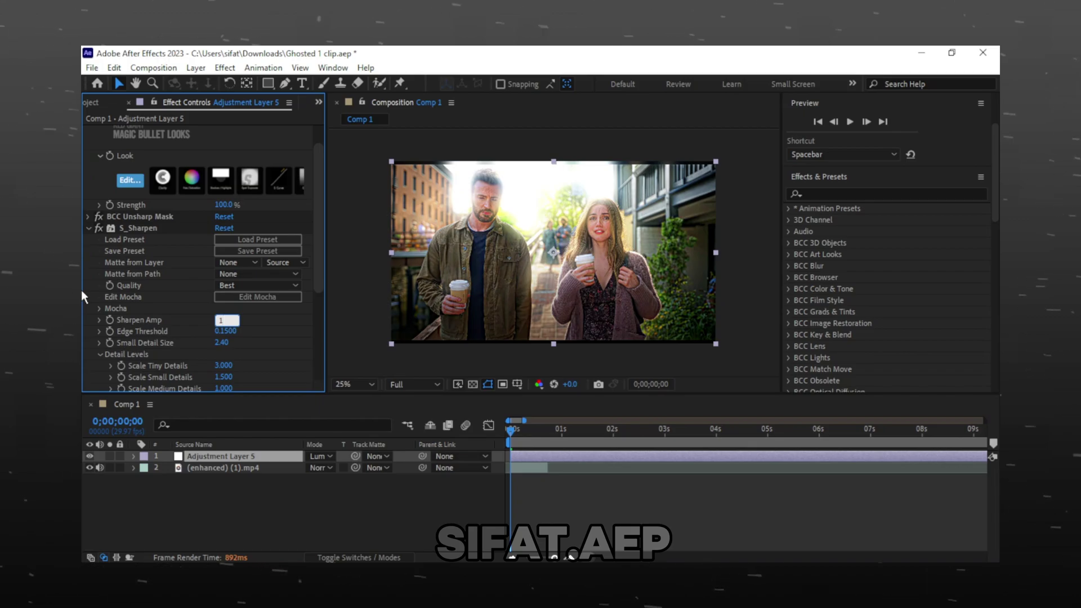
type("0.4")
key("Return")
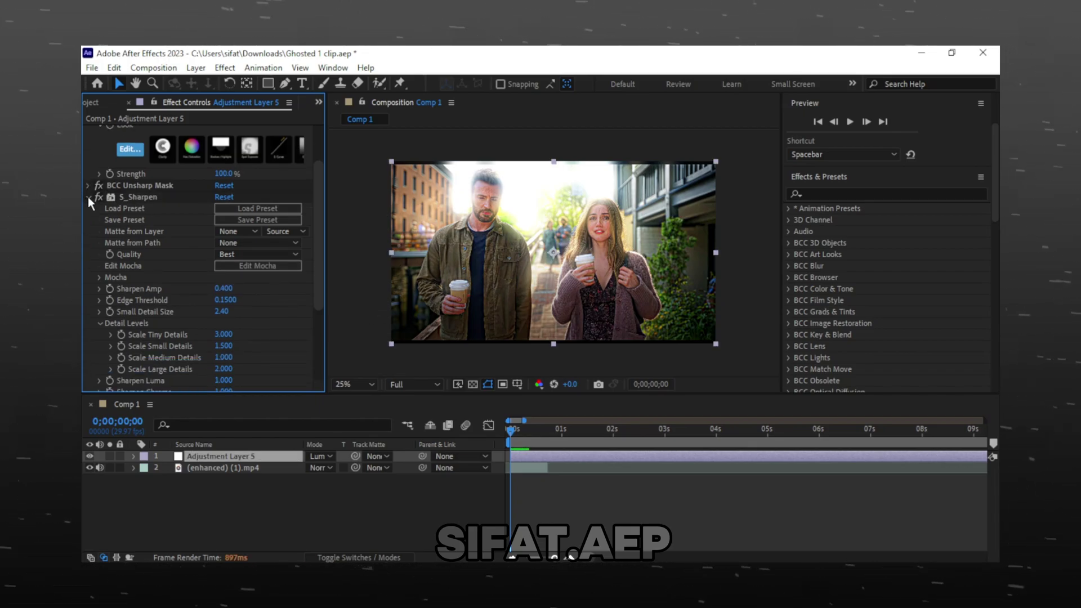
Set S_Glow Brightness to 0.700, then hide the adjustment layer to compare
left_click(88, 197)
left_click(88, 270)
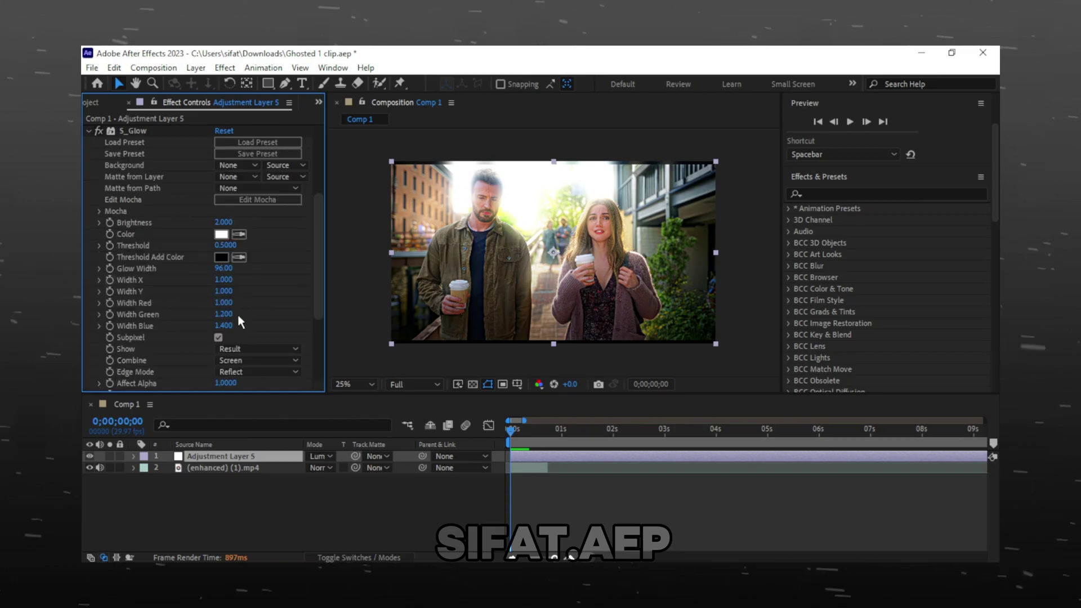
left_click(223, 223)
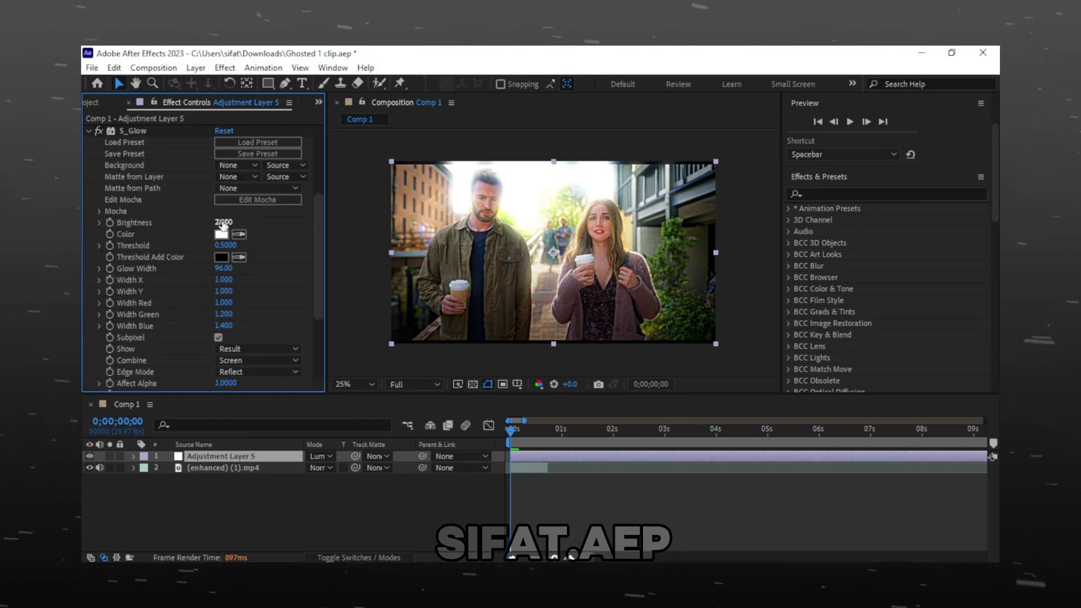
type("2")
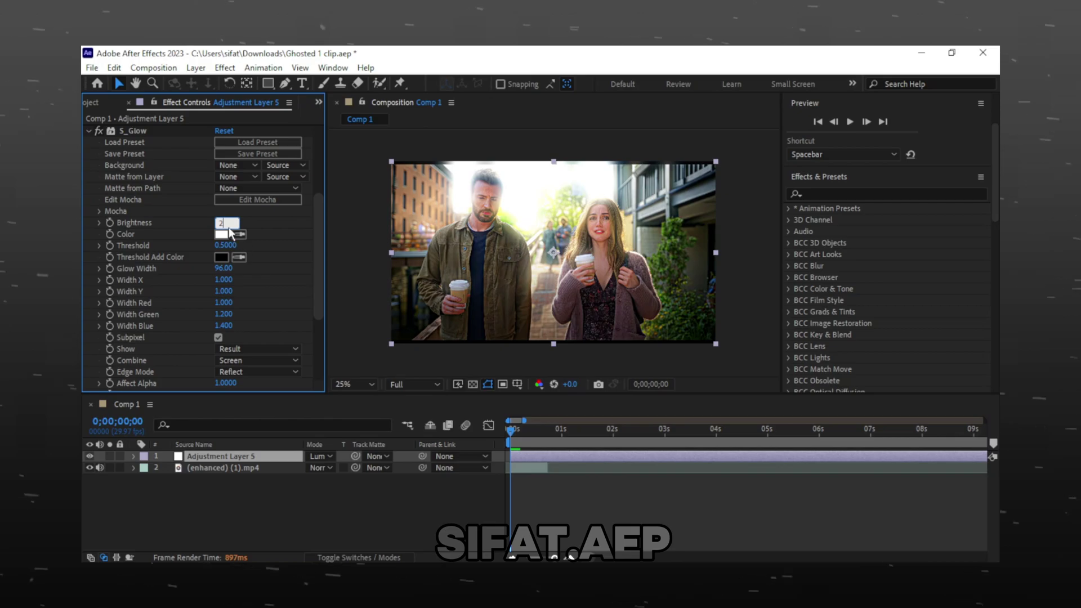
key("Return")
scroll(262, 248, "up", 1)
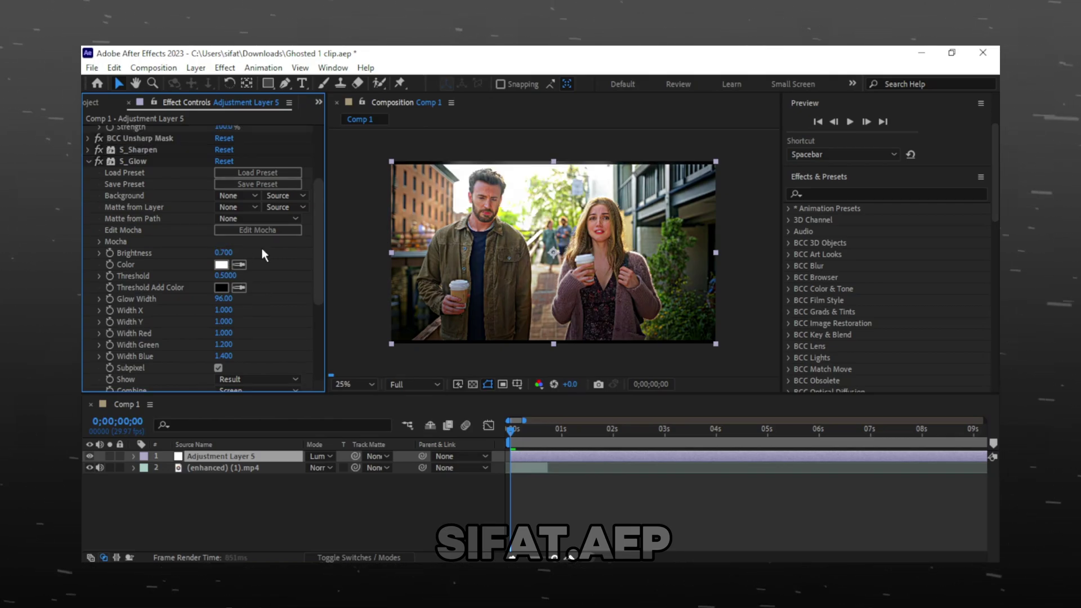
scroll(462, 282, "up", 2)
scroll(462, 276, "down", 2)
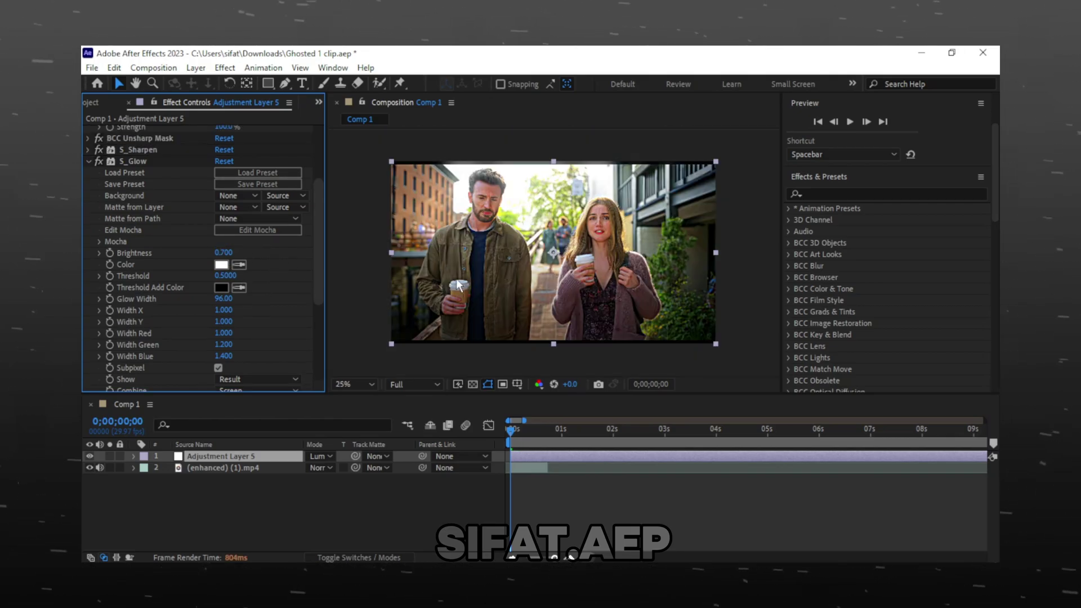
scroll(87, 218, "up", 2)
left_click(88, 223)
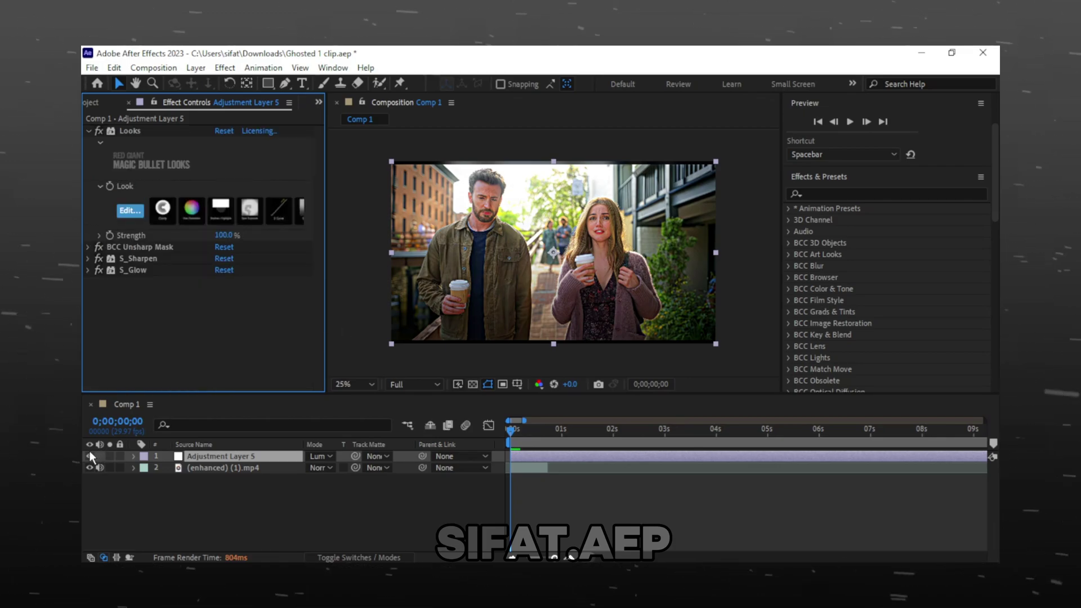